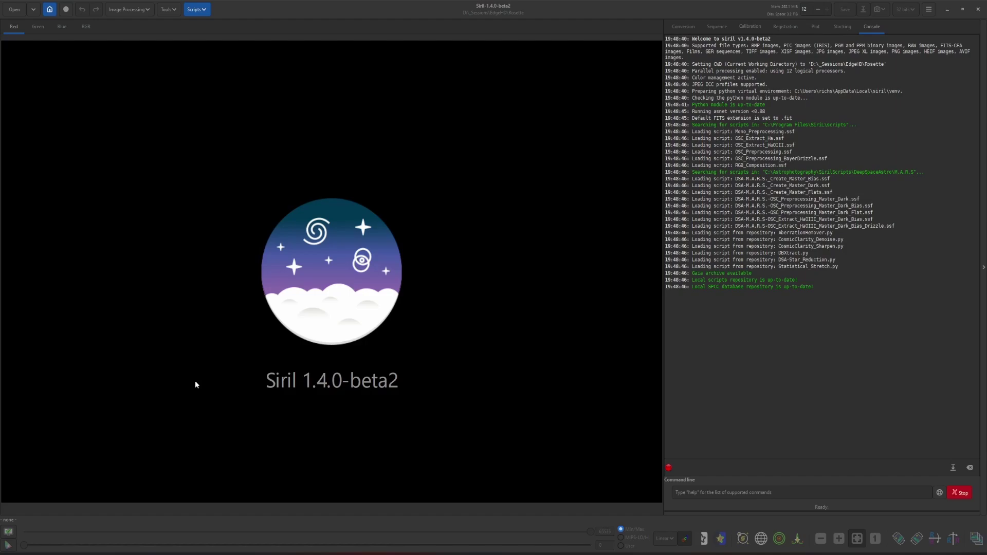
- Load result_4140s.fit and display it in AutoStretch mode to reveal the Rosette Nebula
click(15, 10)
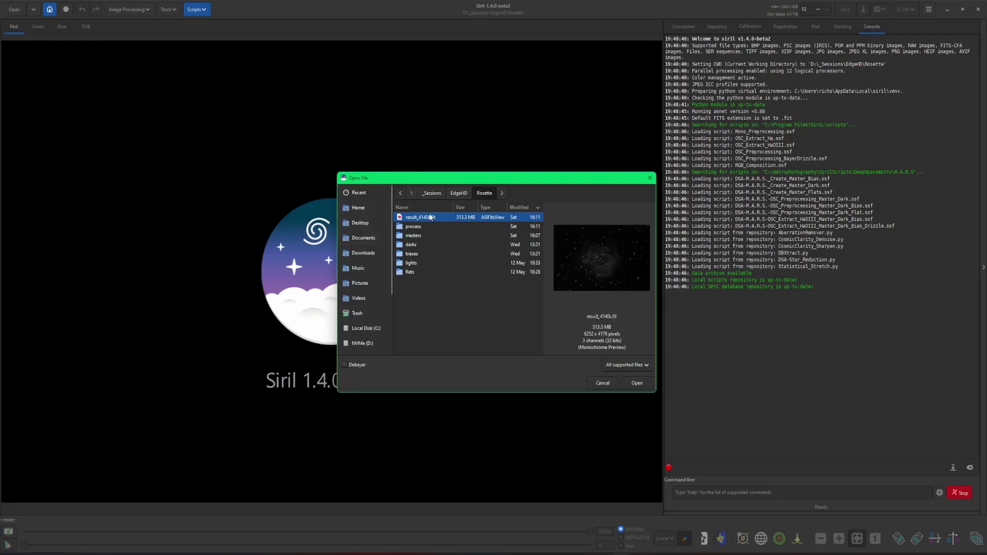
double_click(430, 217)
click(664, 539)
click(675, 511)
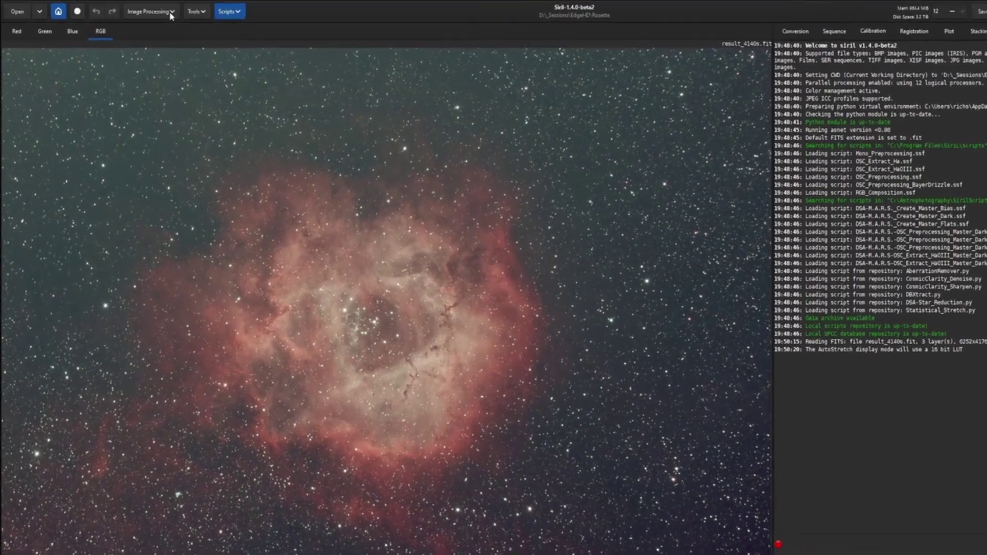
- Check the built-in GraXpert interface, dismiss its deprecation notice, and close it
click(146, 11)
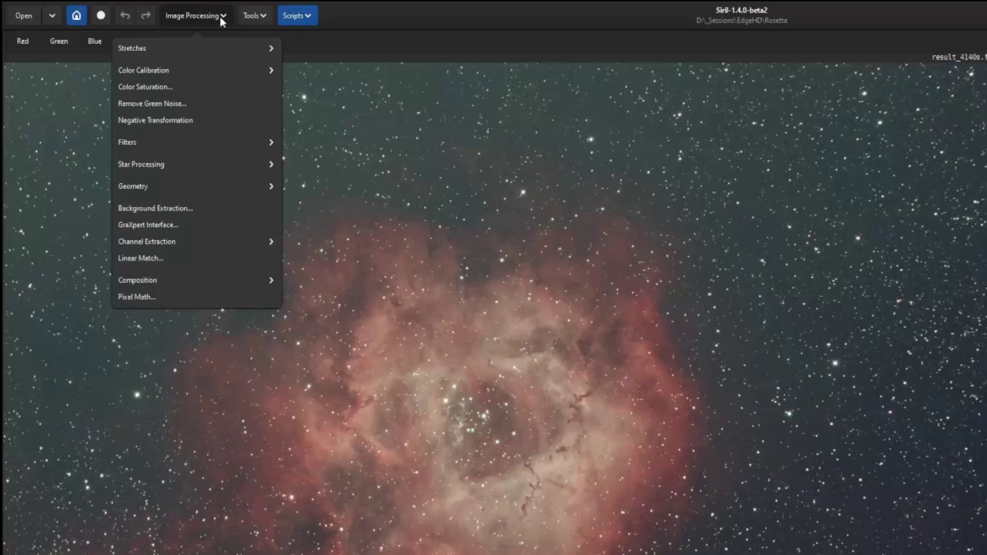
click(173, 226)
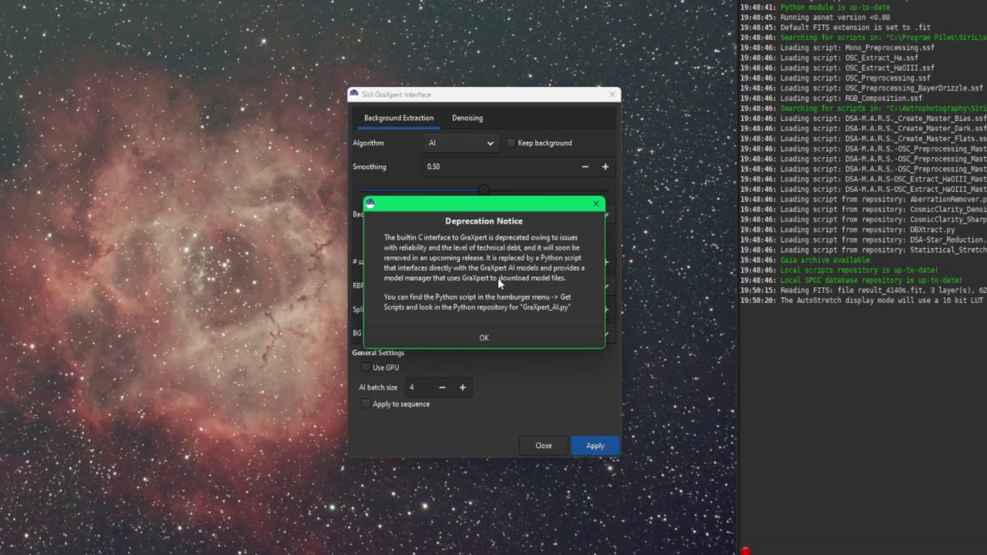
click(562, 331)
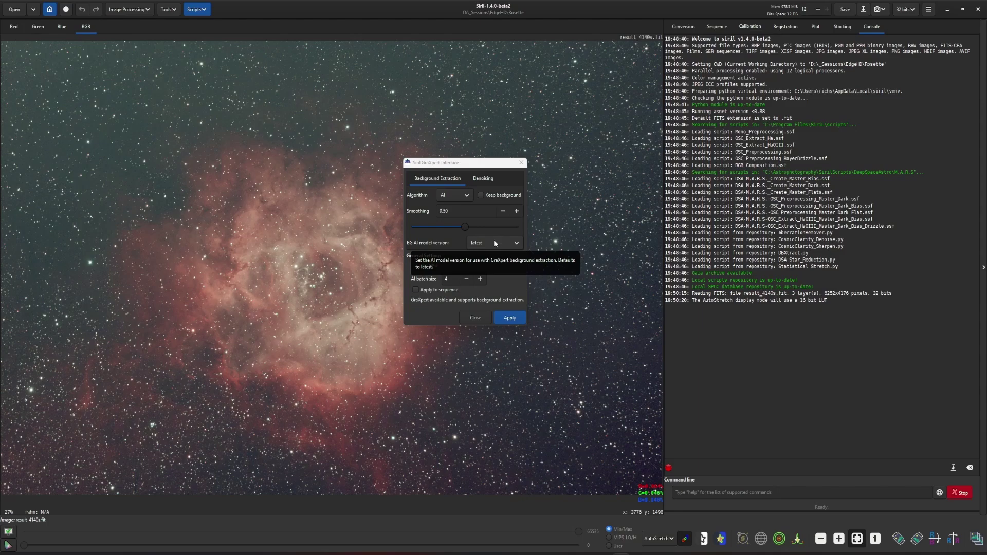
click(476, 318)
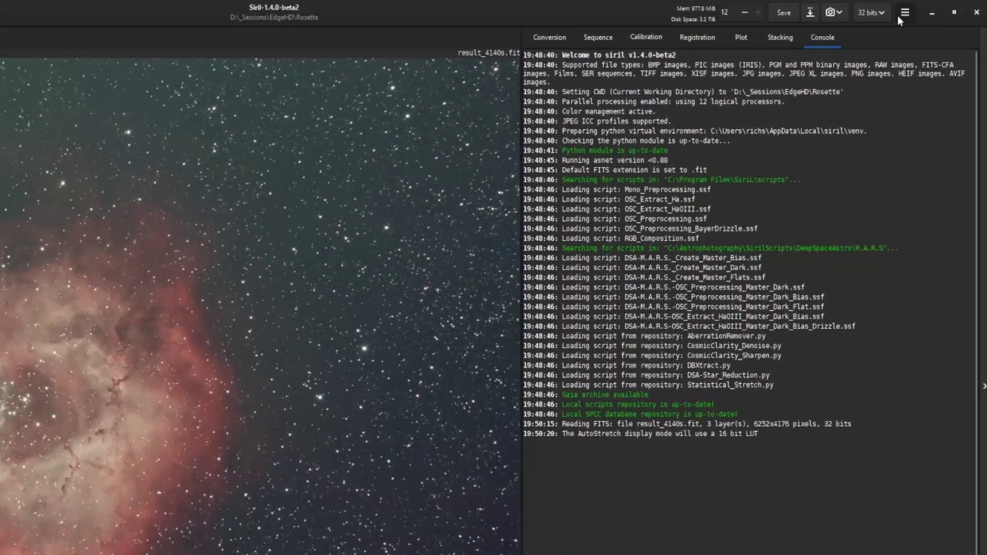
- Enable GraXpert-AI.py in the Get Scripts repository list and apply the selection
click(928, 10)
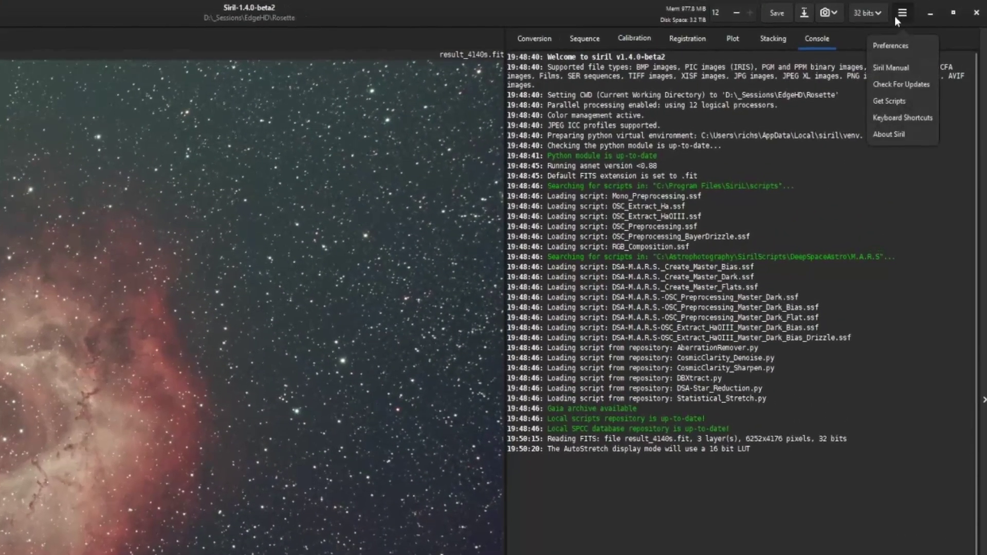
click(914, 103)
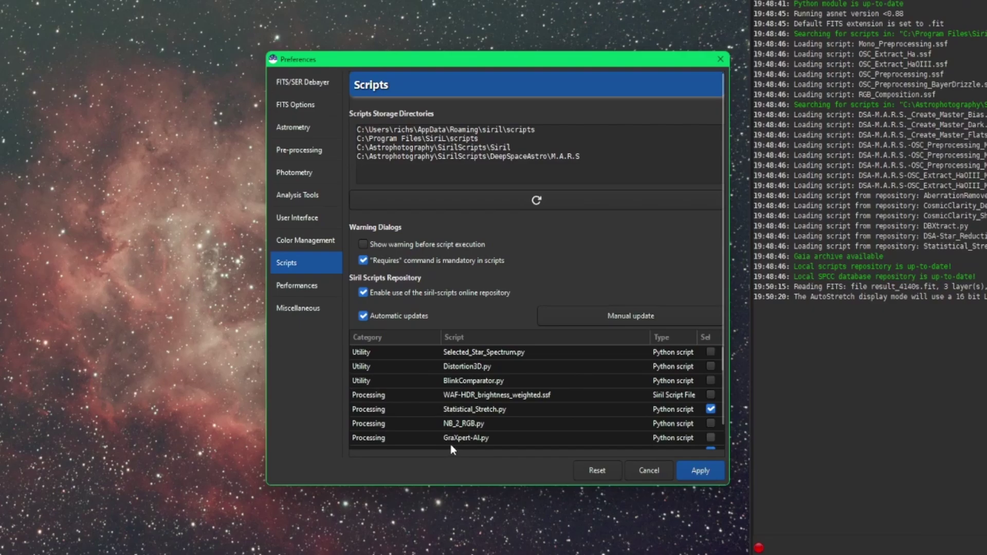
click(711, 437)
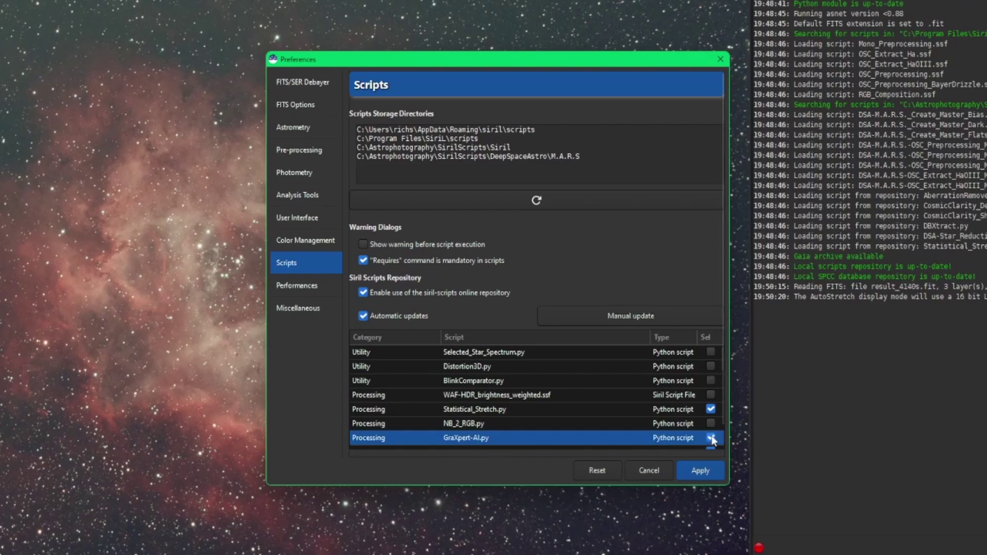
click(714, 470)
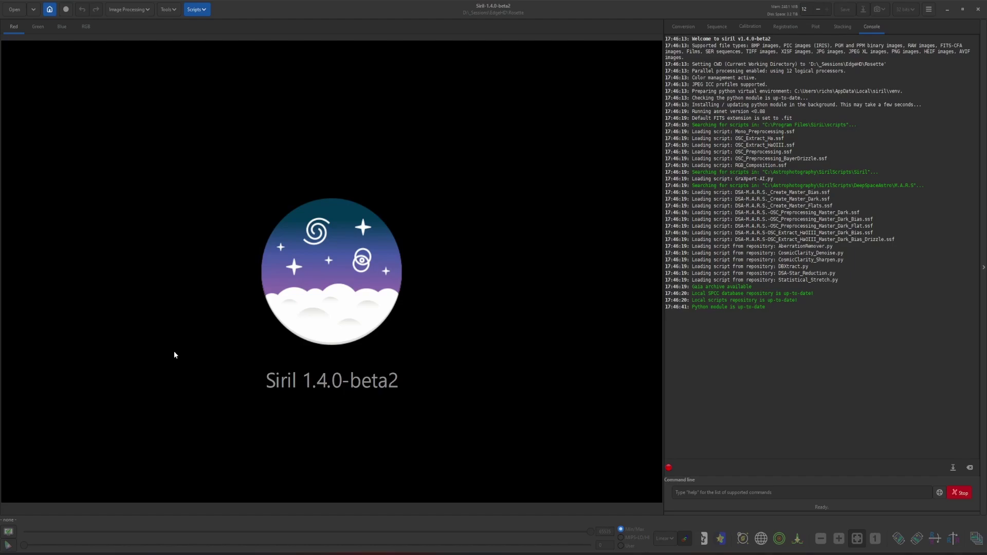
- Reopen result_4140s.fit and show it auto-stretched
click(16, 11)
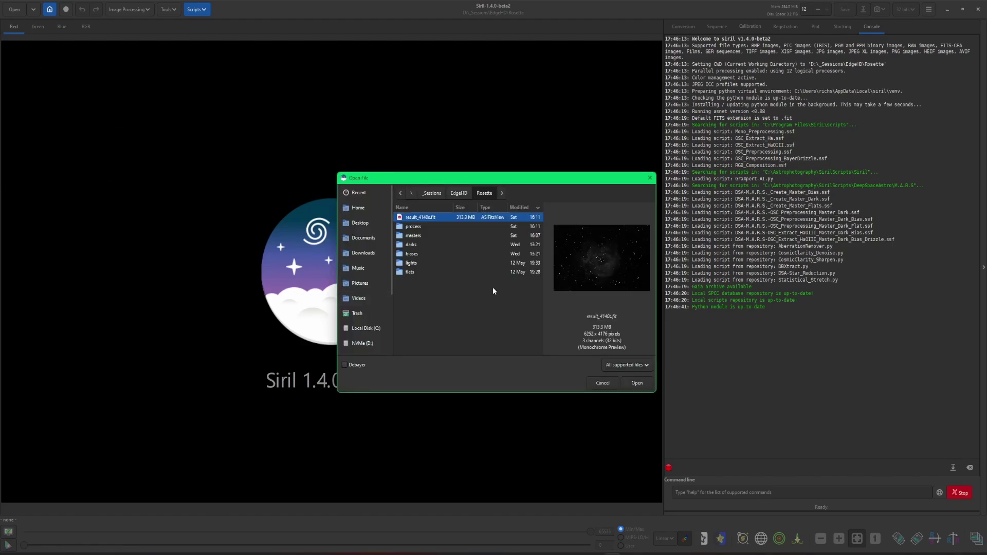
double_click(422, 218)
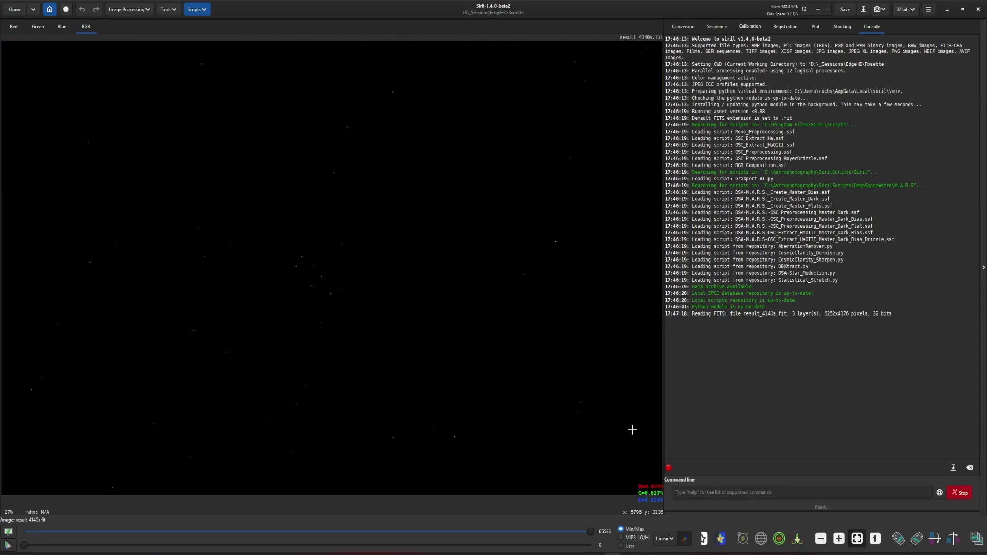
click(664, 538)
click(674, 506)
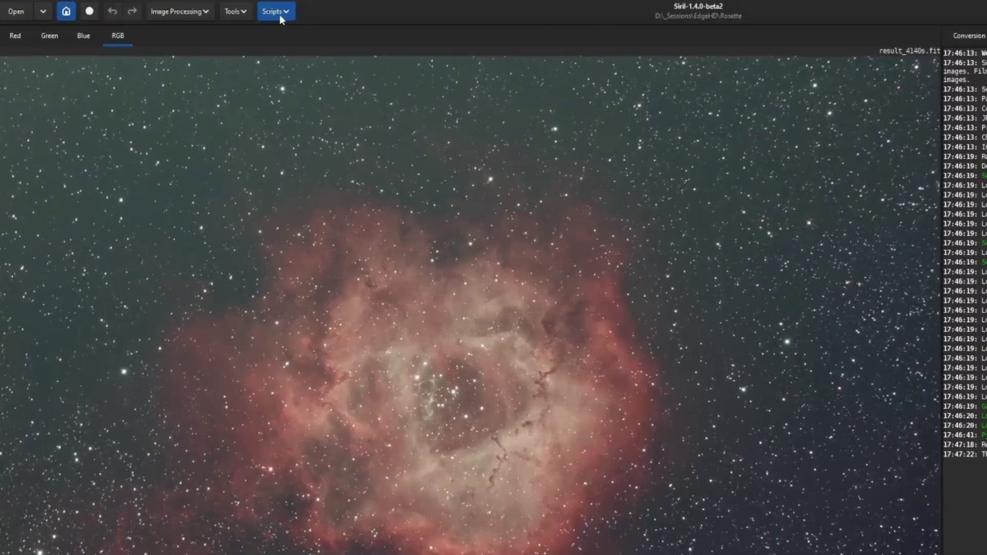
- Run the GraXpert-AI.py Python script on the image
click(286, 11)
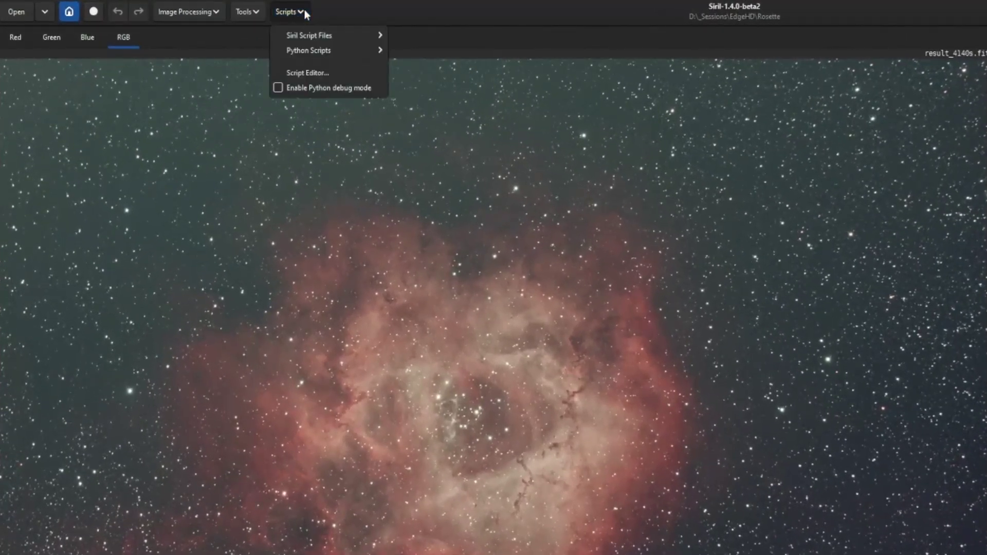
mouse_move(297, 49)
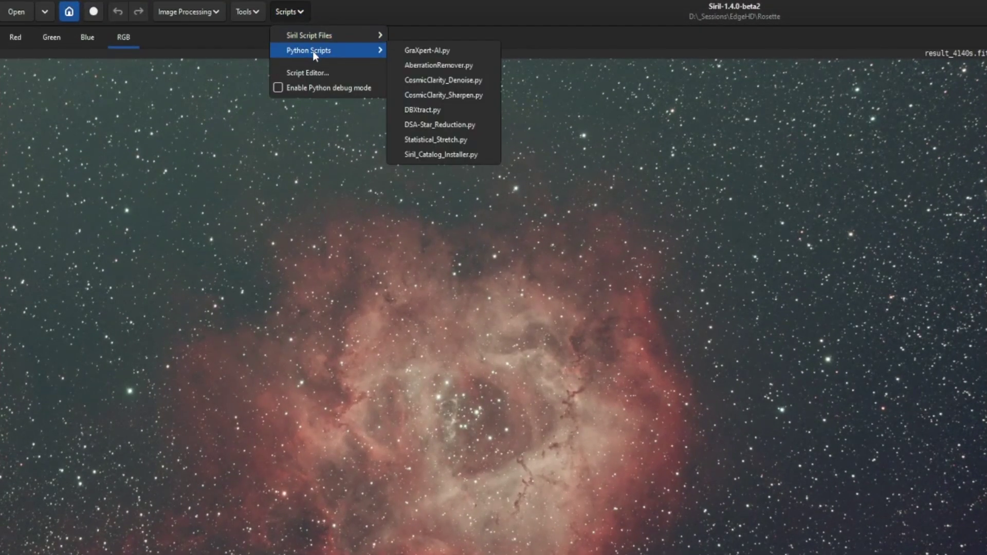
click(467, 50)
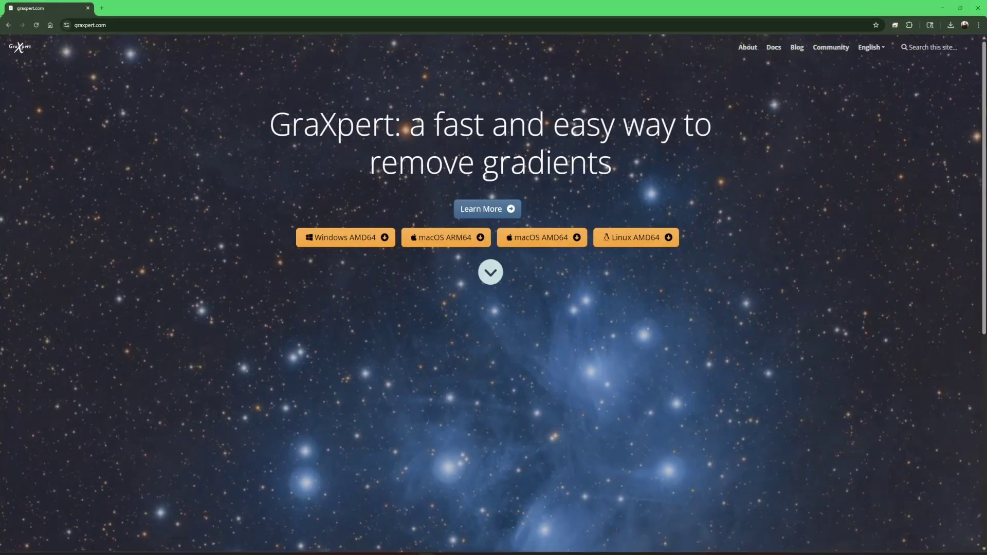
- Download and save the GraXpert Windows AMD64 installer from graxpert.com
click(356, 240)
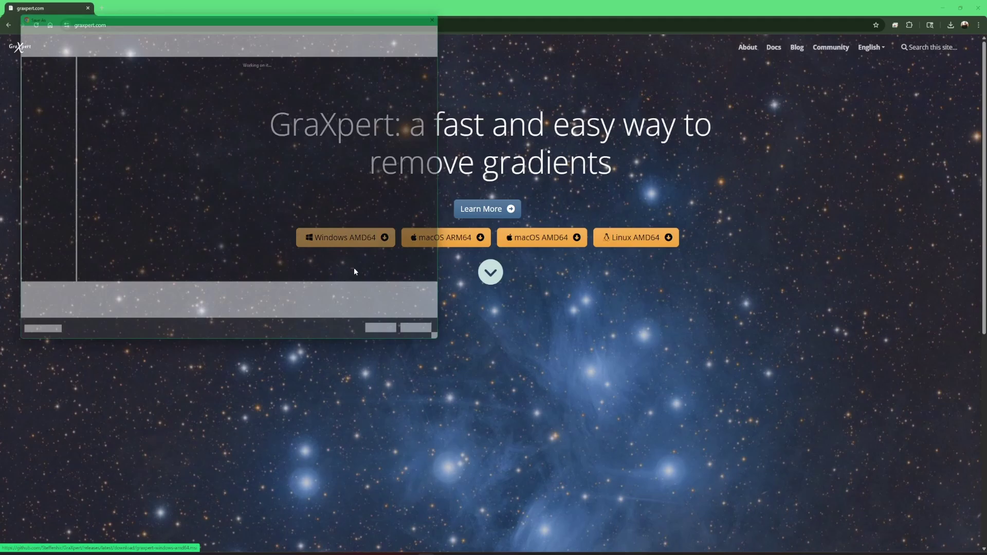
click(404, 343)
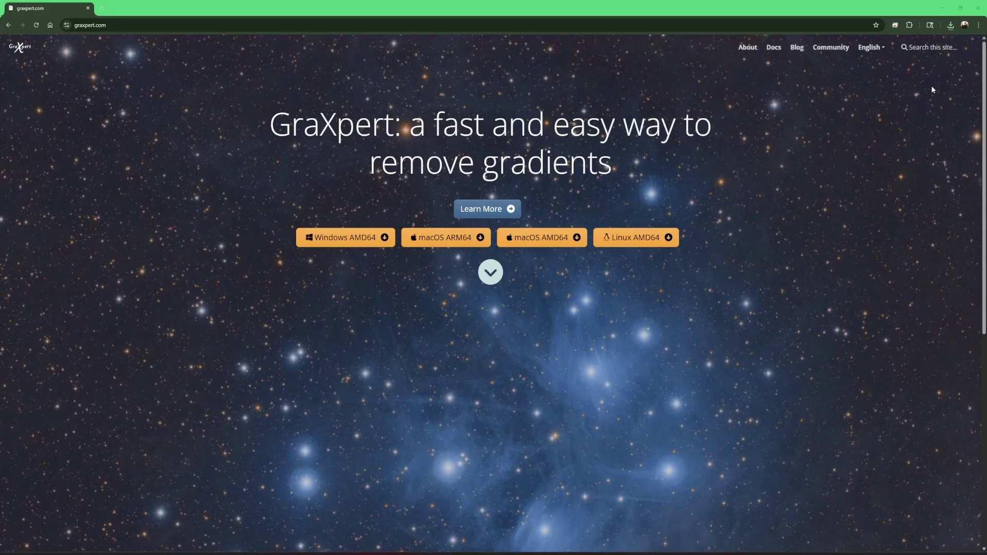
- Run the downloaded GraXpert installer and install to the default local Programs folder
click(950, 25)
click(889, 82)
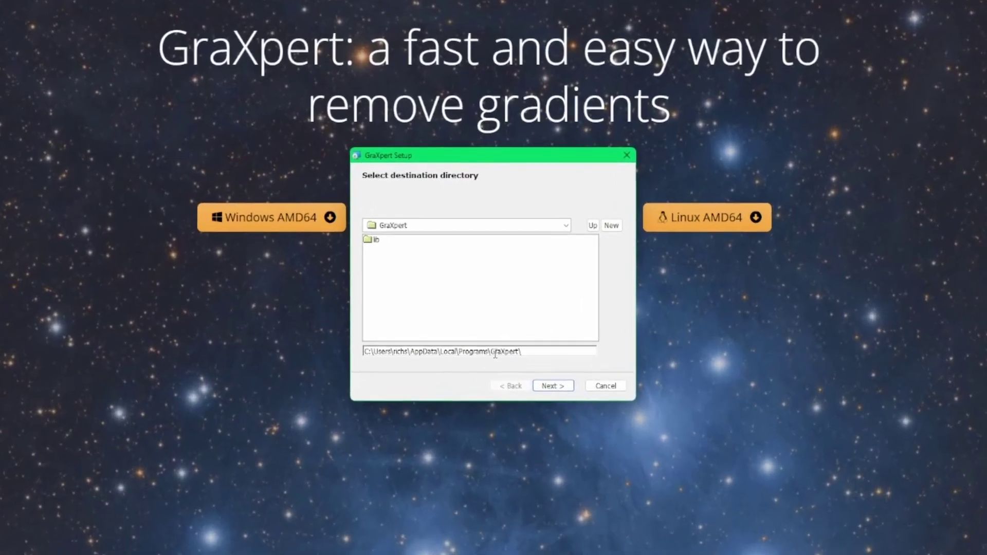
double_click(534, 351)
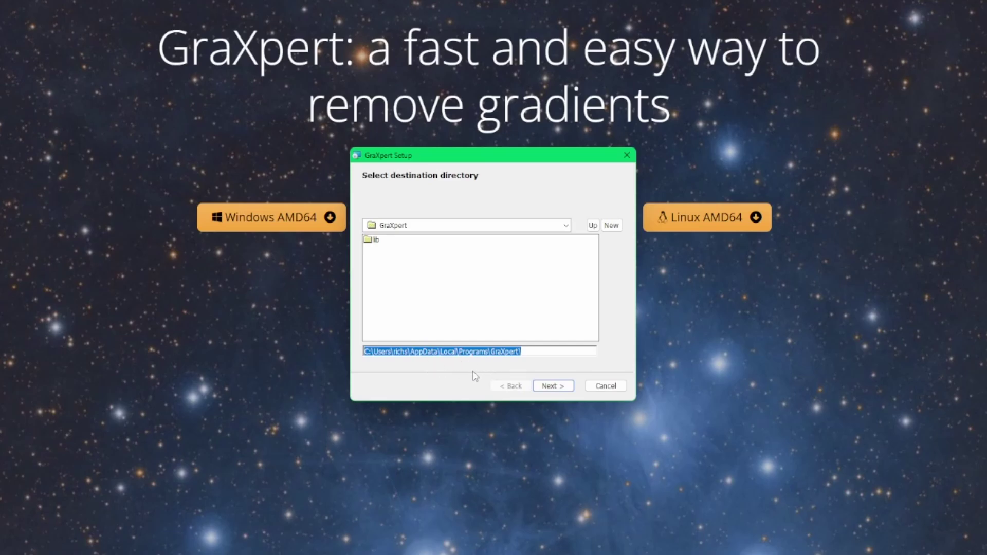
click(563, 385)
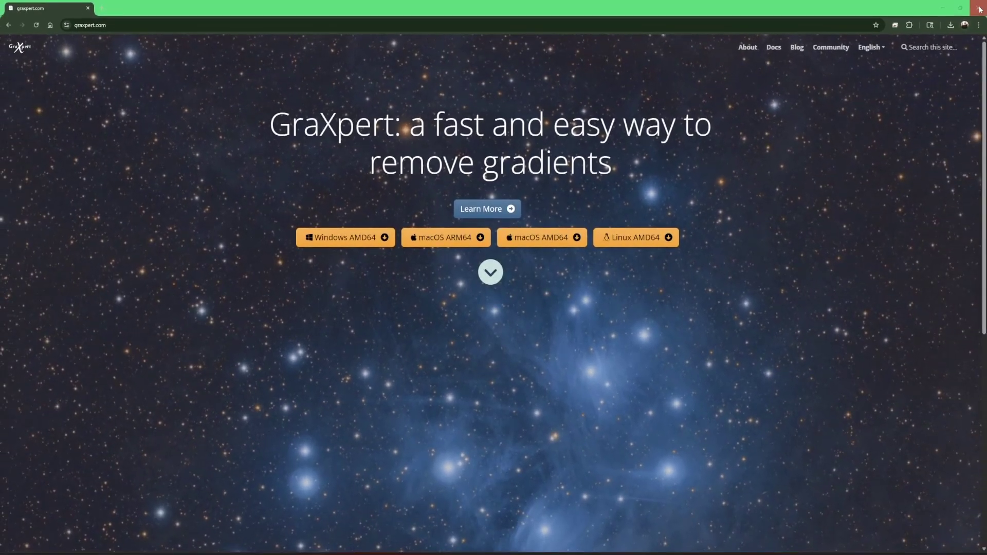
- Close Chrome and go to the Miscellaneous page of Siril's Preferences
click(979, 9)
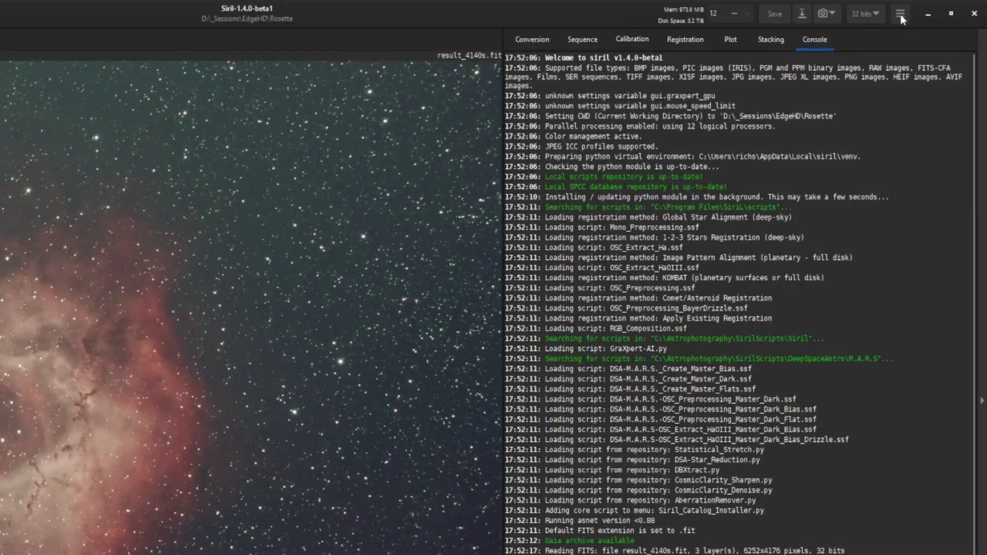
click(900, 15)
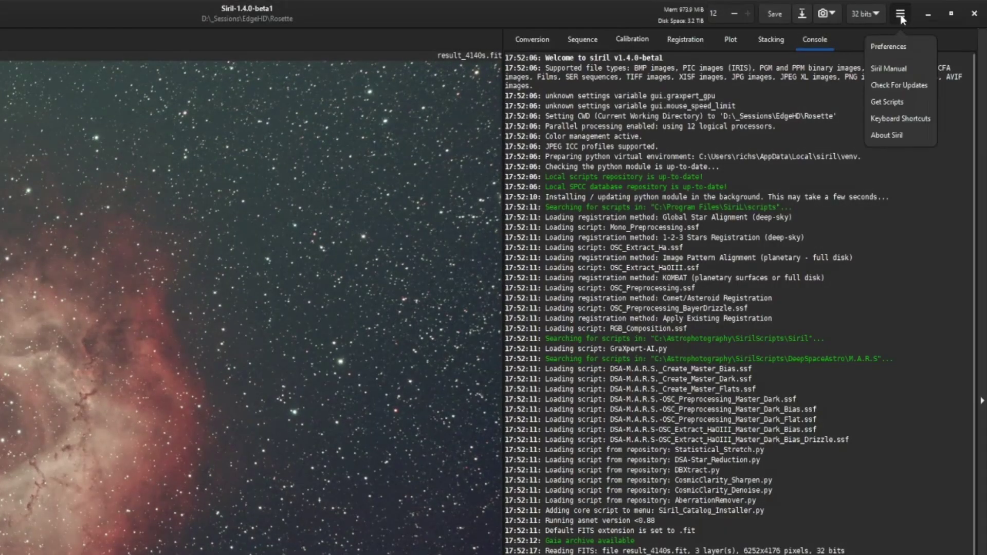
click(899, 47)
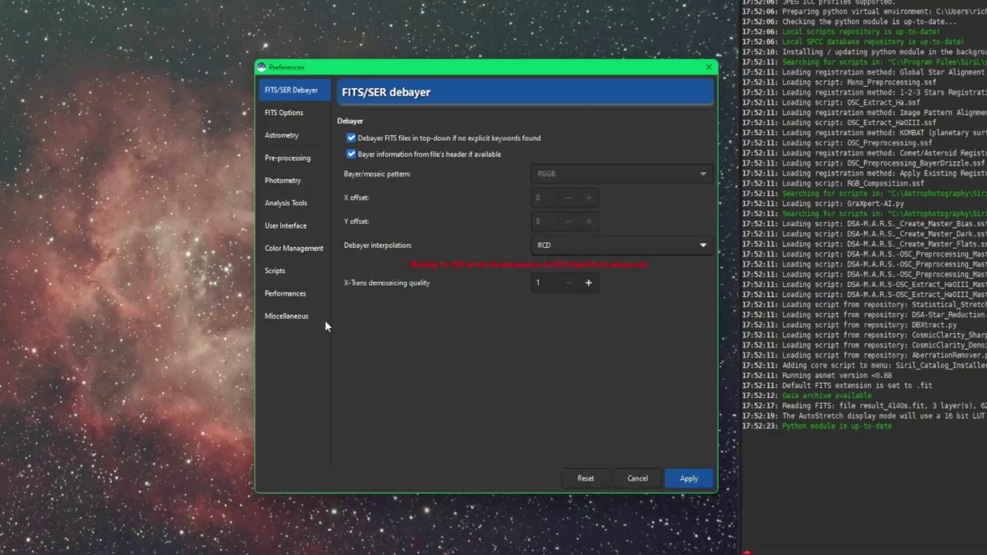
click(278, 314)
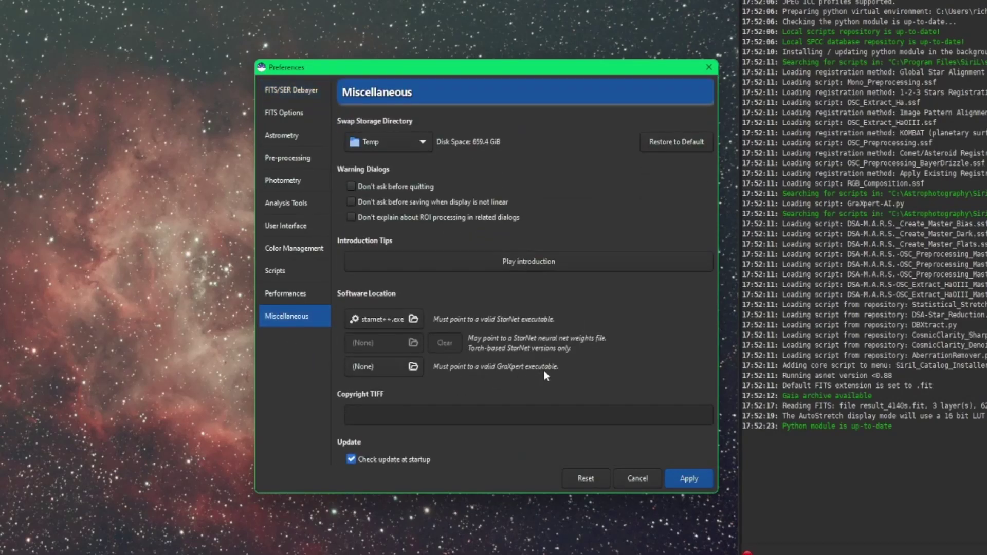
- Set the GraXpert executable location to GraXpert.exe in the pasted GraXpert install folder
click(413, 366)
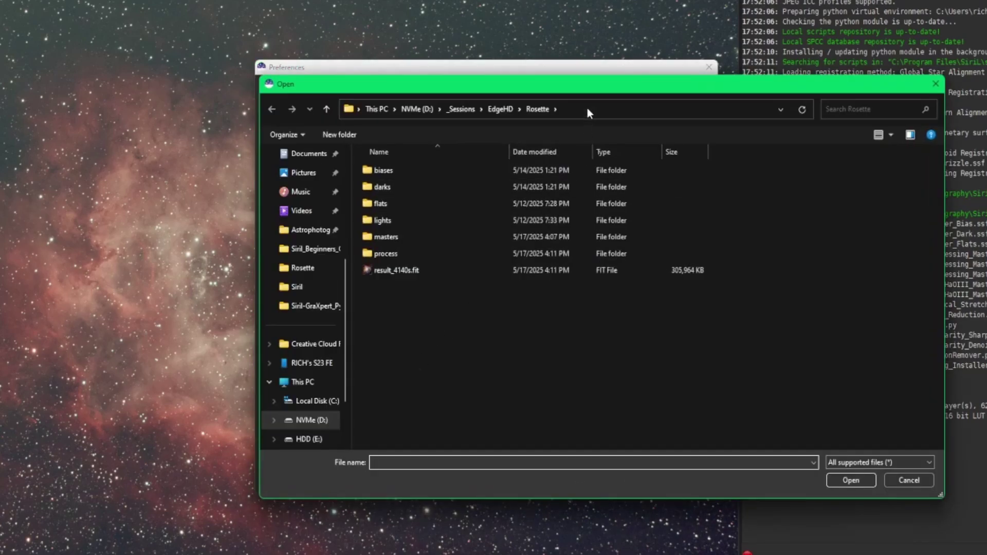
click(586, 108)
right_click(445, 109)
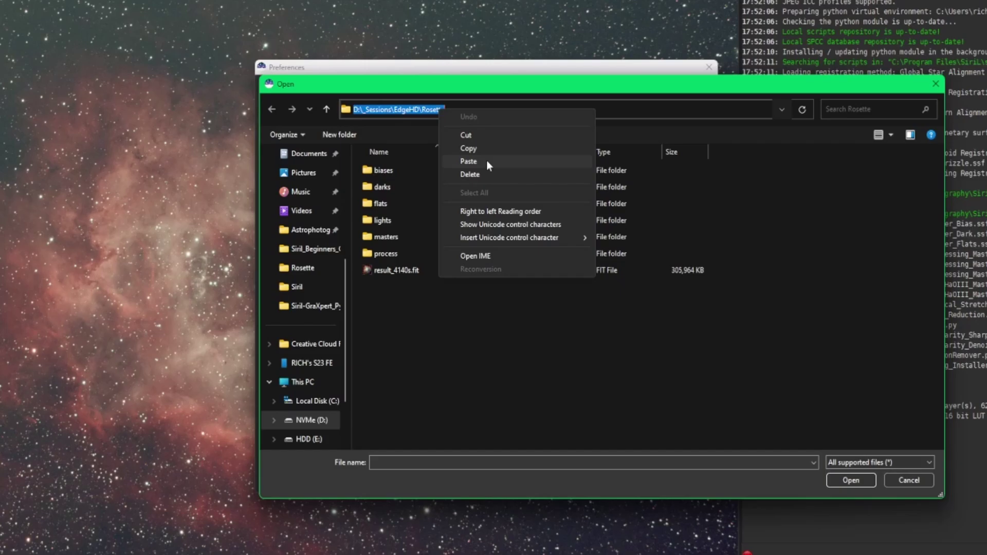
click(486, 160)
key(Return)
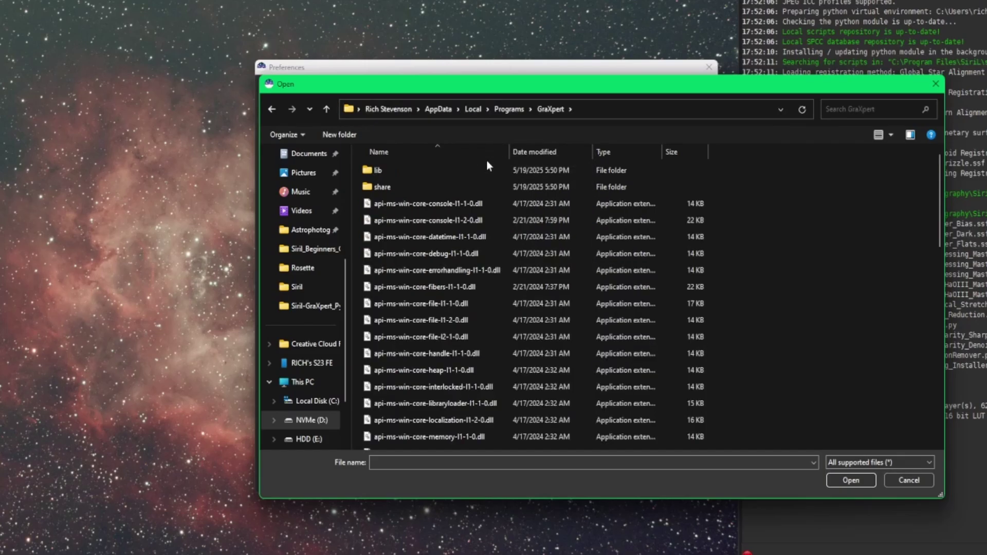
scroll(524, 264, down, 10)
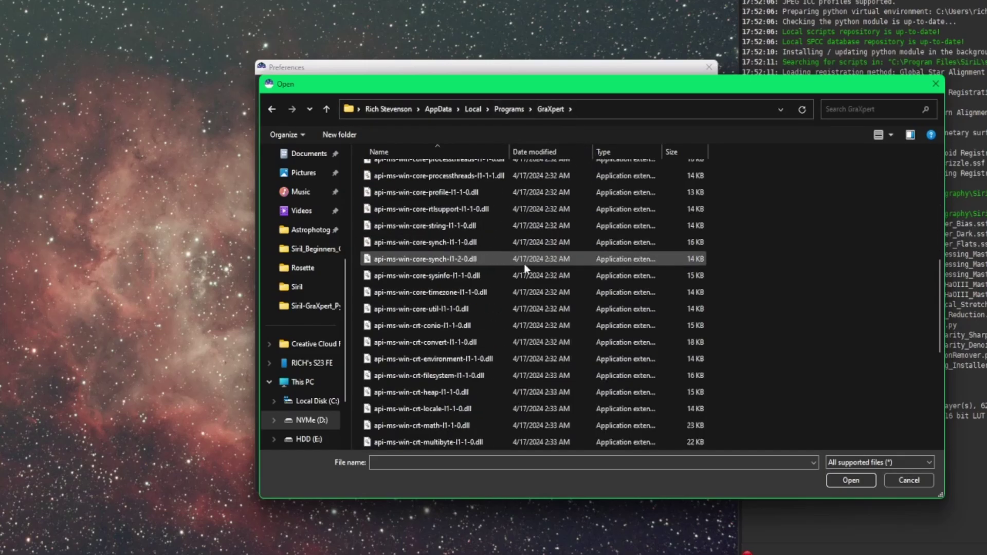
click(424, 342)
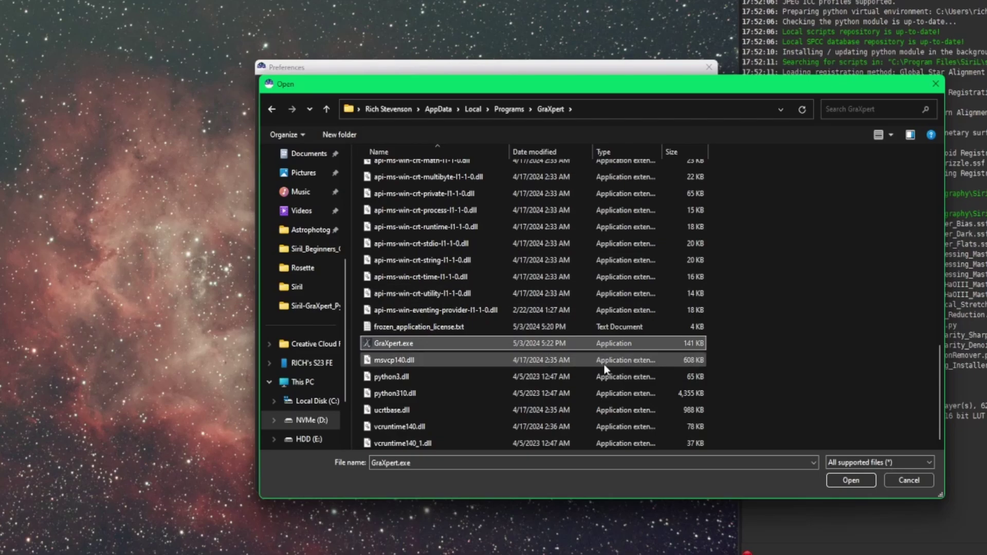
double_click(510, 344)
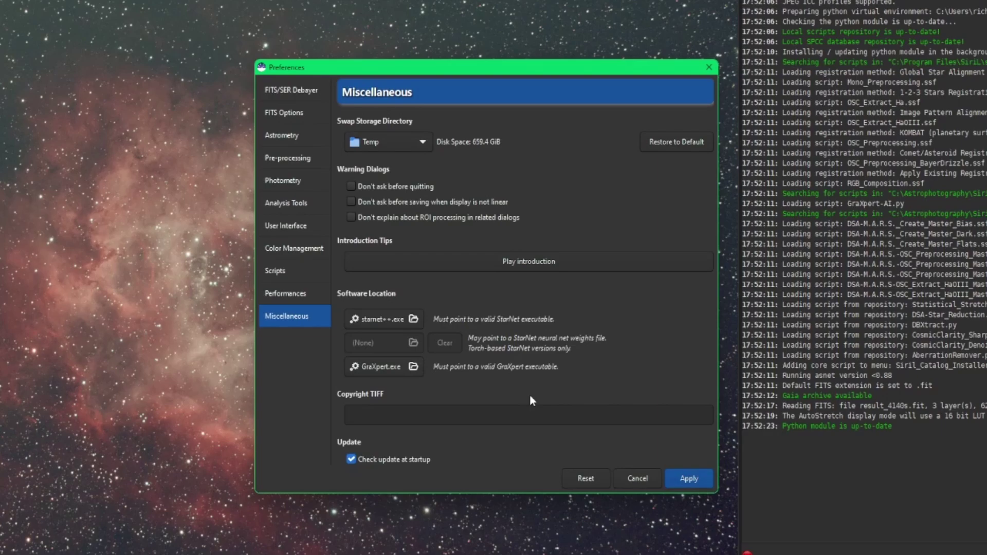
- Apply the GraXpert.exe setting, close Preferences, and briefly check the Image Processing menu
click(689, 483)
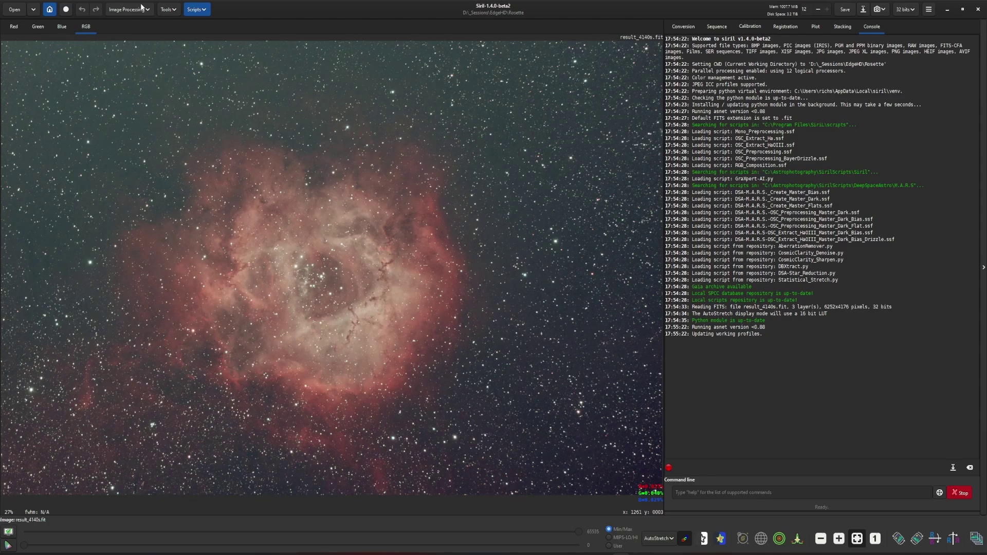
click(128, 10)
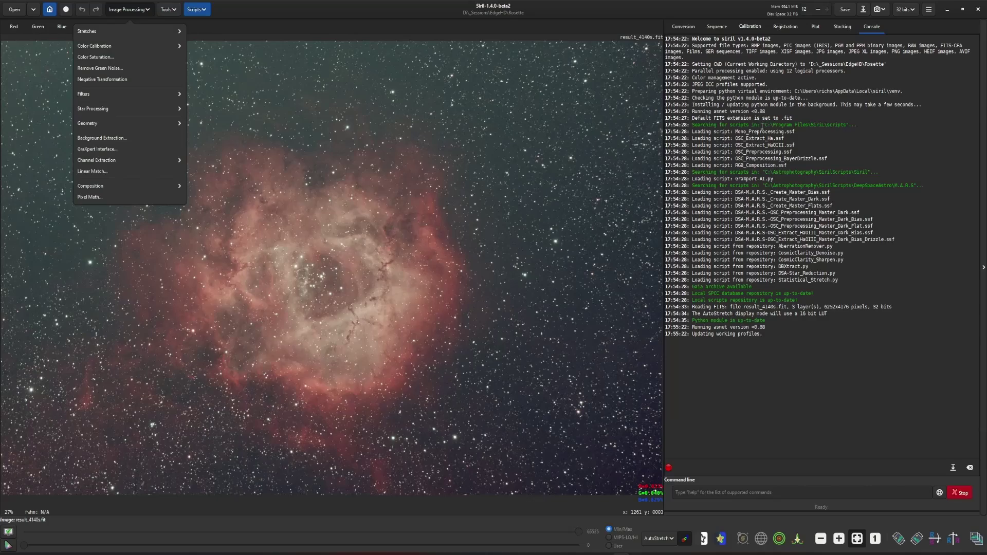
click(372, 137)
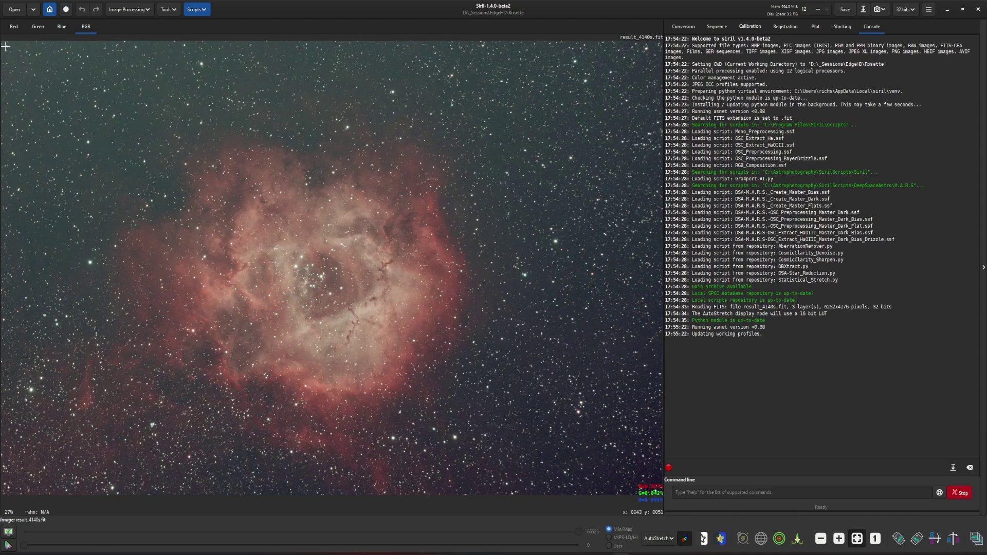
- Crop the Rosette image to a roughly 6114×4050 px selection trimming its edges
drag(6, 46, 653, 486)
right_click(512, 386)
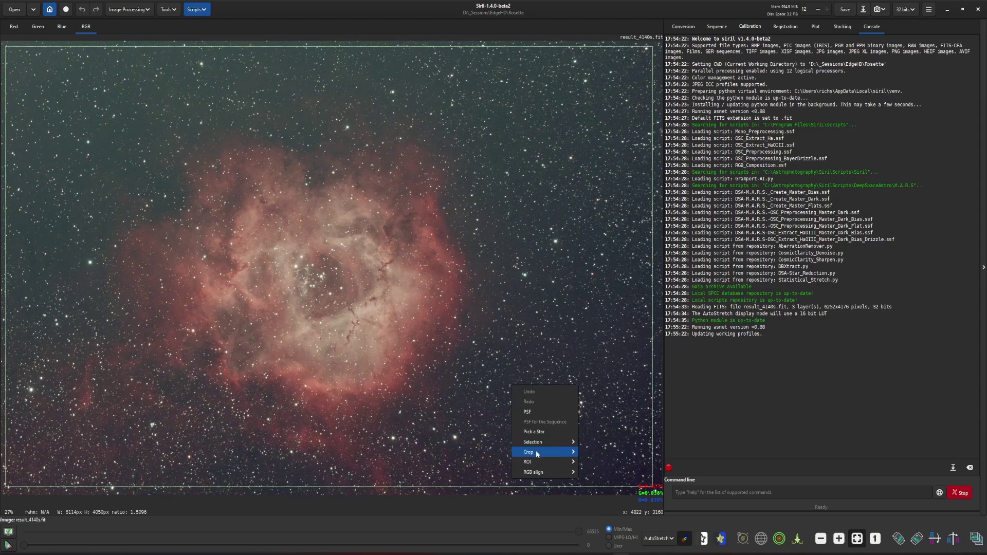
mouse_move(536, 450)
click(593, 450)
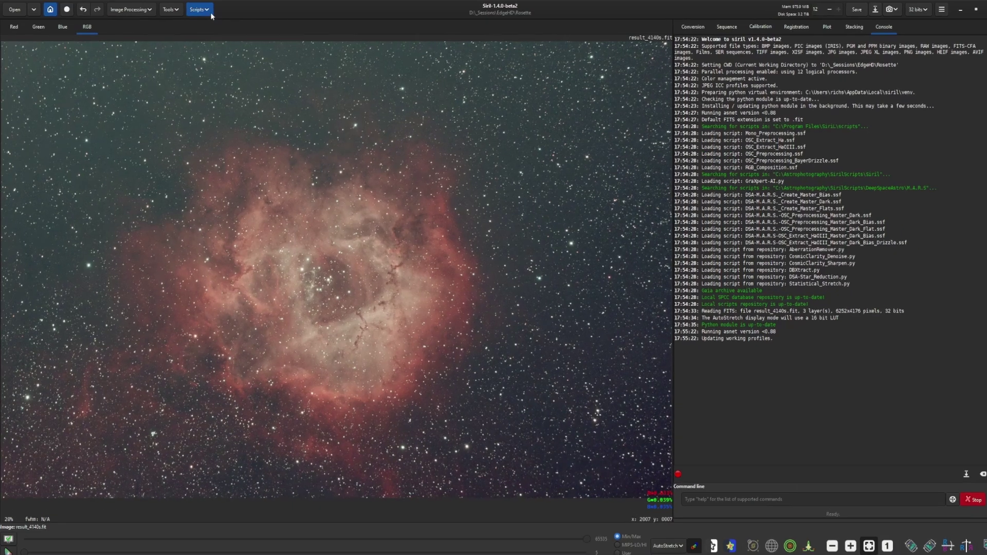
click(208, 11)
- Launch the GraXpert-AI script and review Denoising with model 3.0.2
mouse_move(219, 34)
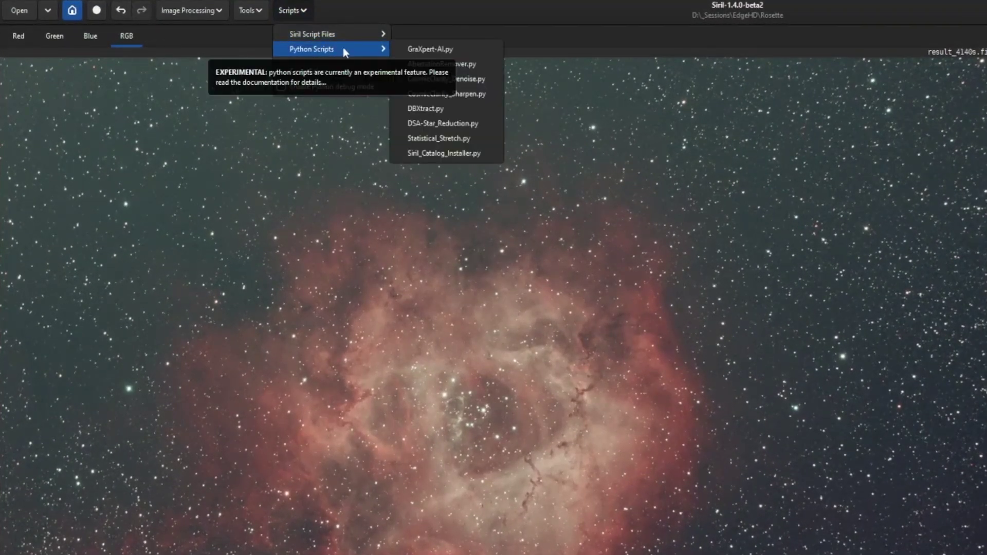
click(489, 49)
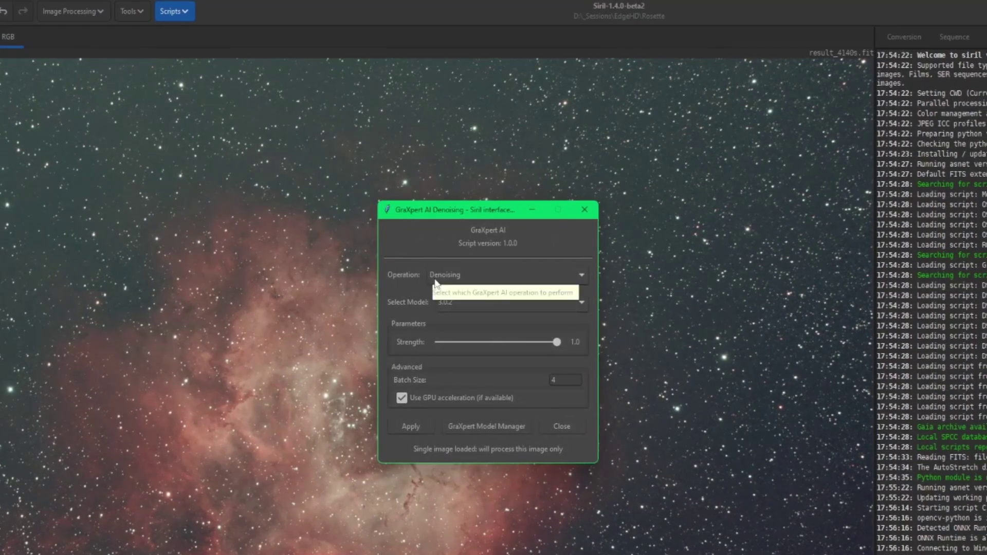
click(500, 273)
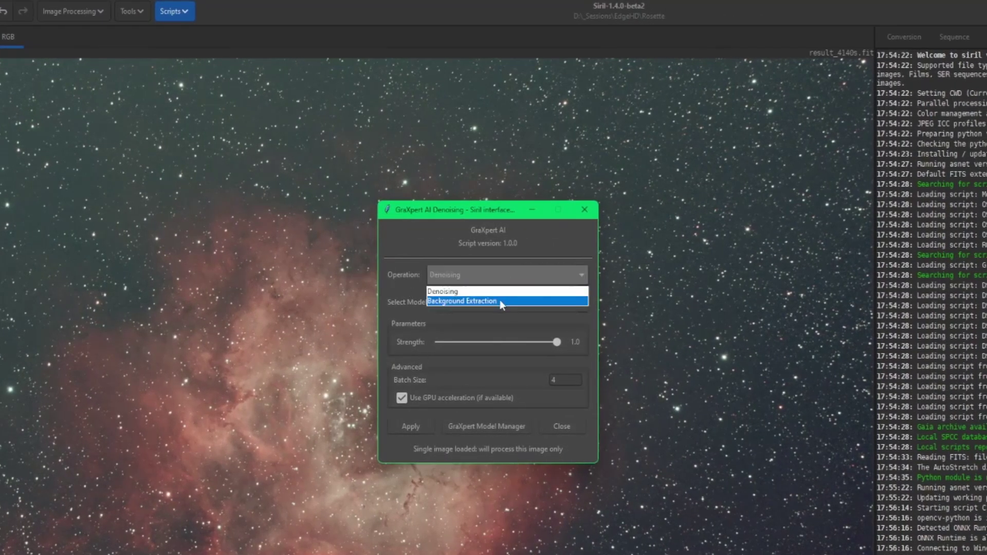
click(499, 282)
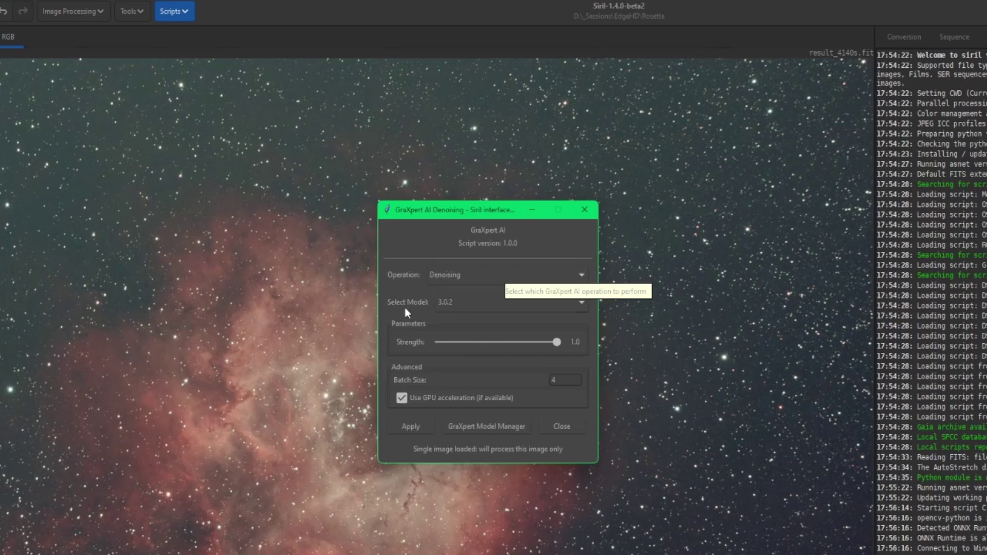
click(489, 301)
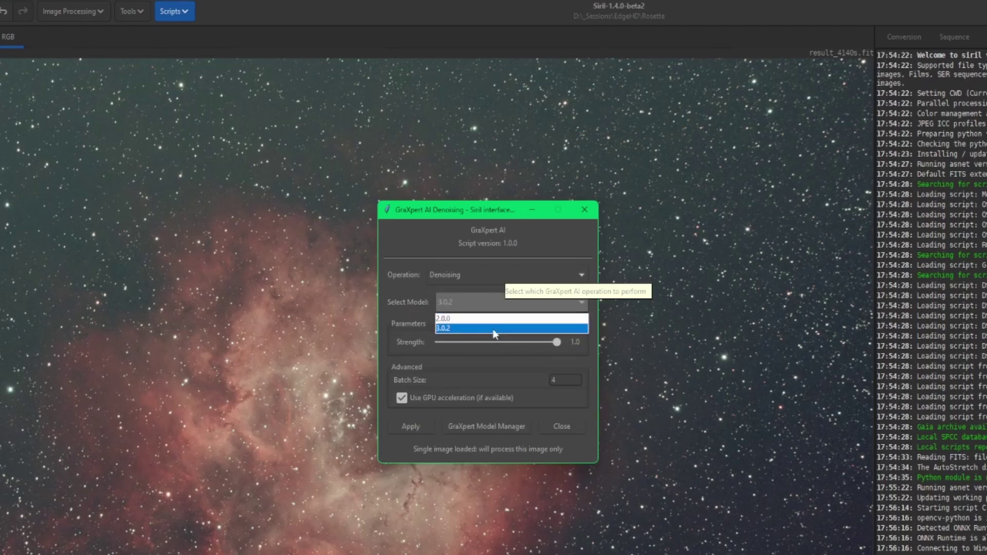
click(499, 328)
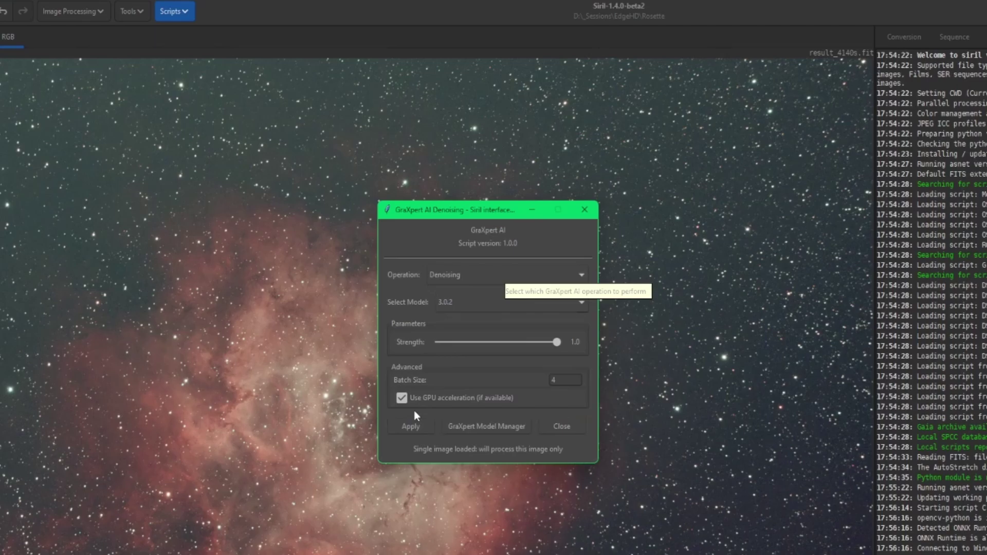
- Switch the operation to Background Extraction using model 1.0.1
click(449, 280)
click(455, 300)
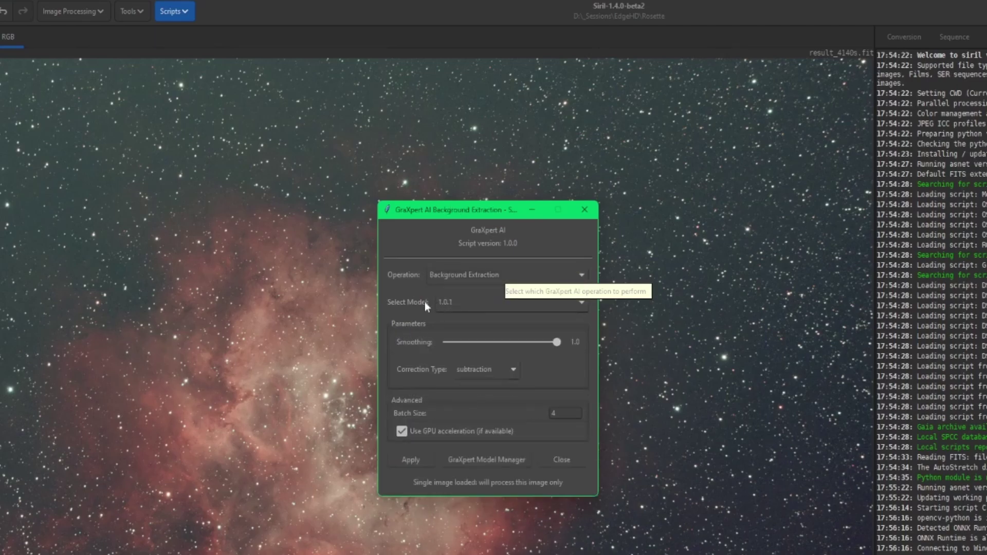
click(462, 302)
click(461, 272)
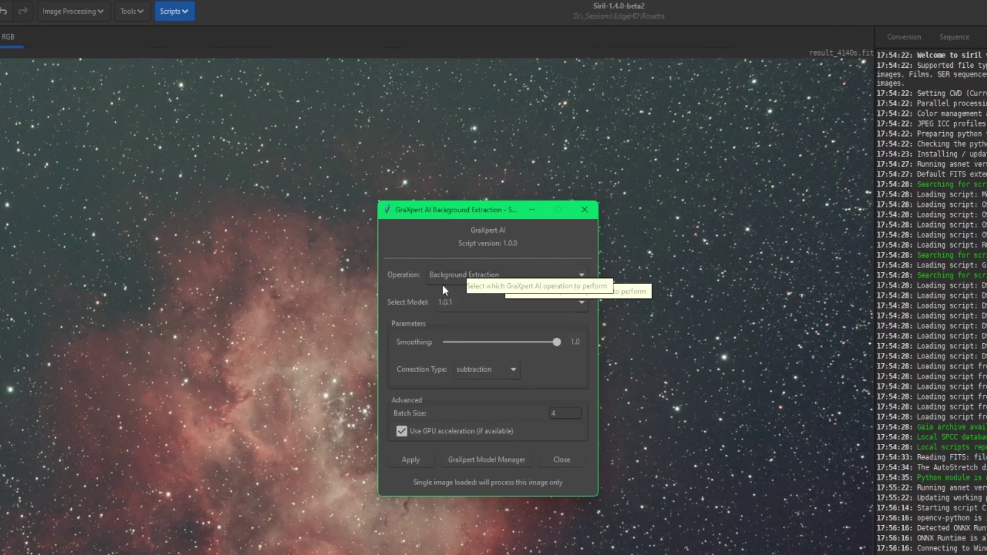
- Download the 3.0.2 denoising model in the GraXpert Model Manager
click(481, 463)
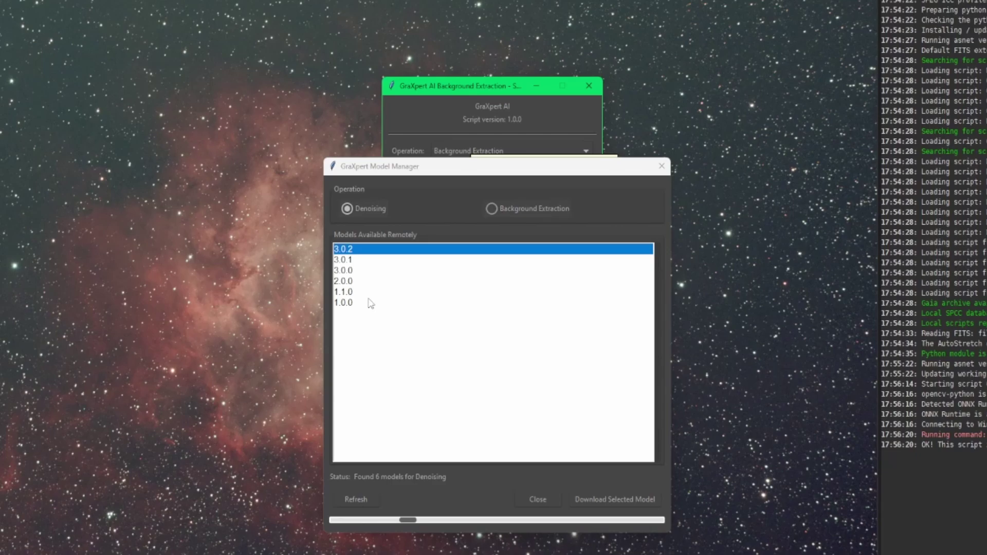
click(619, 501)
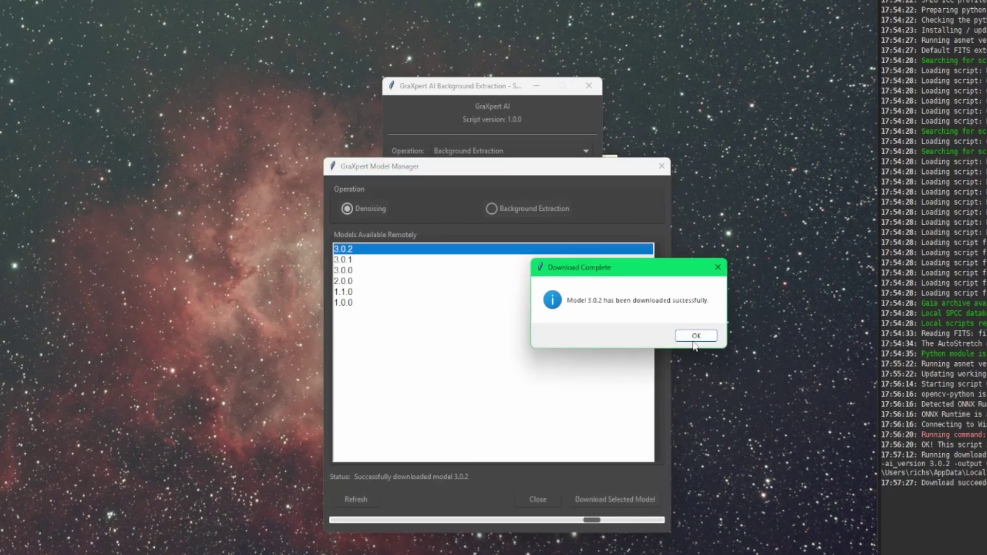
click(693, 343)
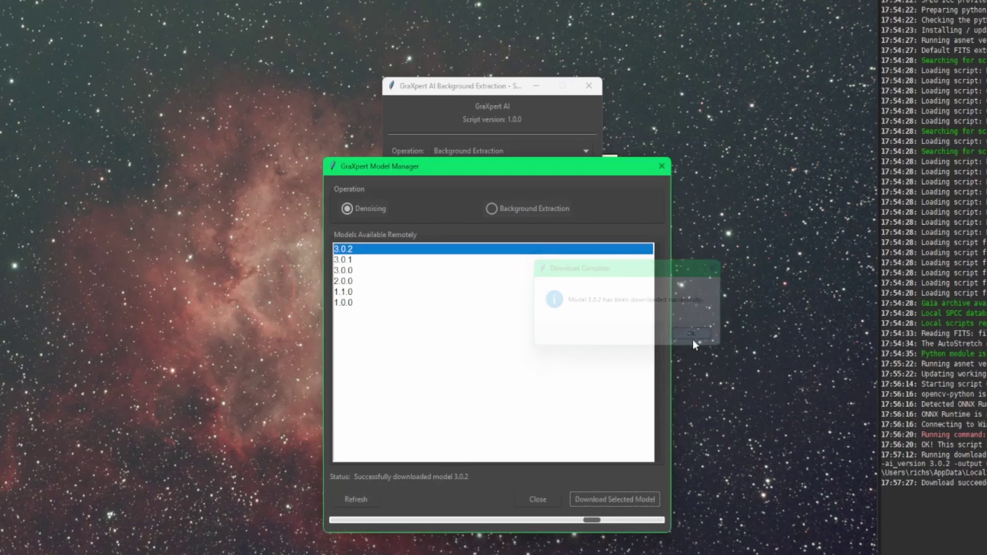
- Refresh the background extraction models, download model 1.0.1, and close the manager
click(490, 208)
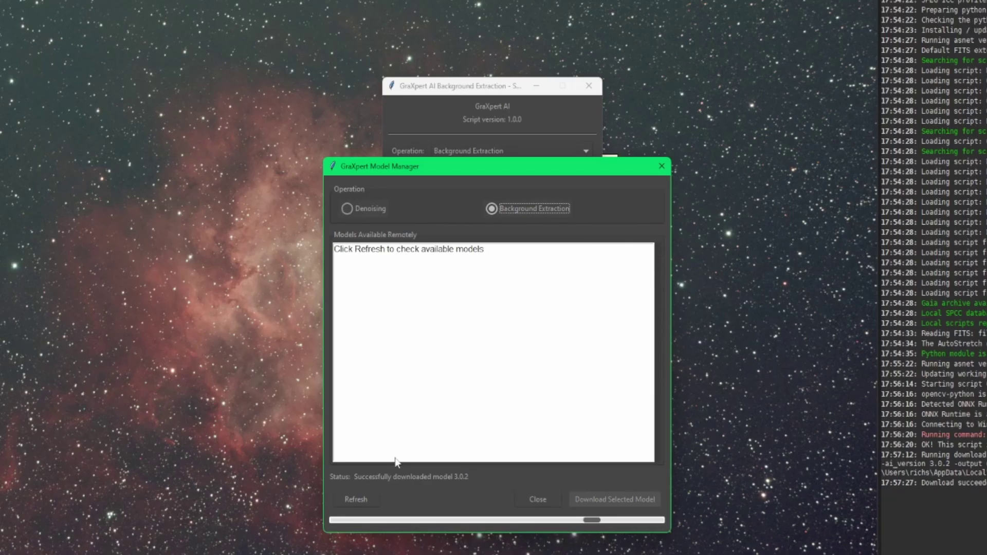
click(355, 499)
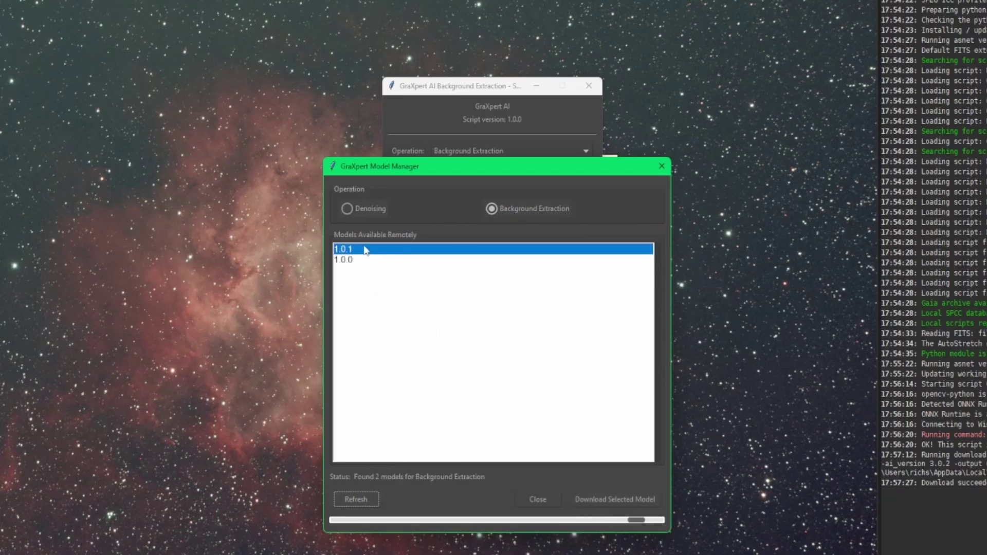
click(624, 500)
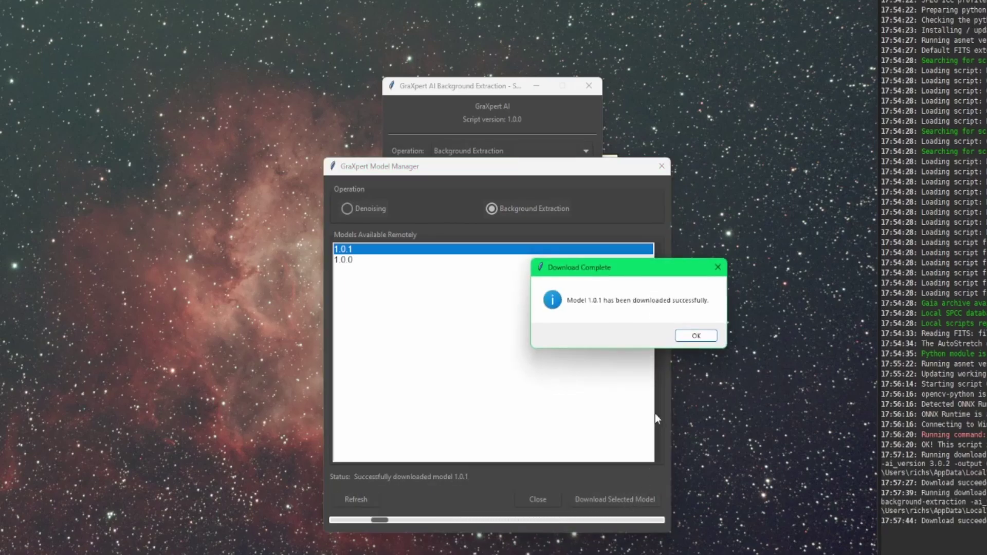
click(694, 335)
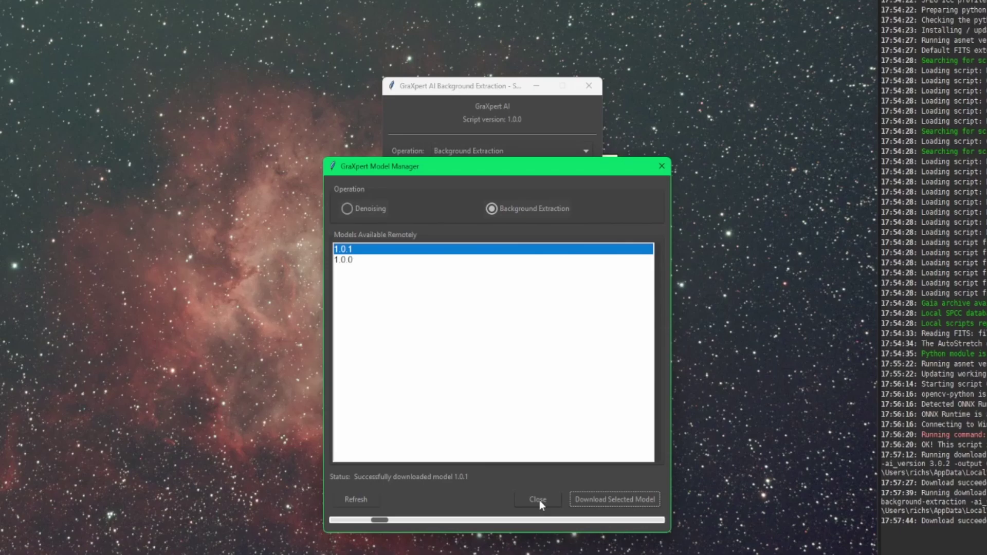
click(538, 500)
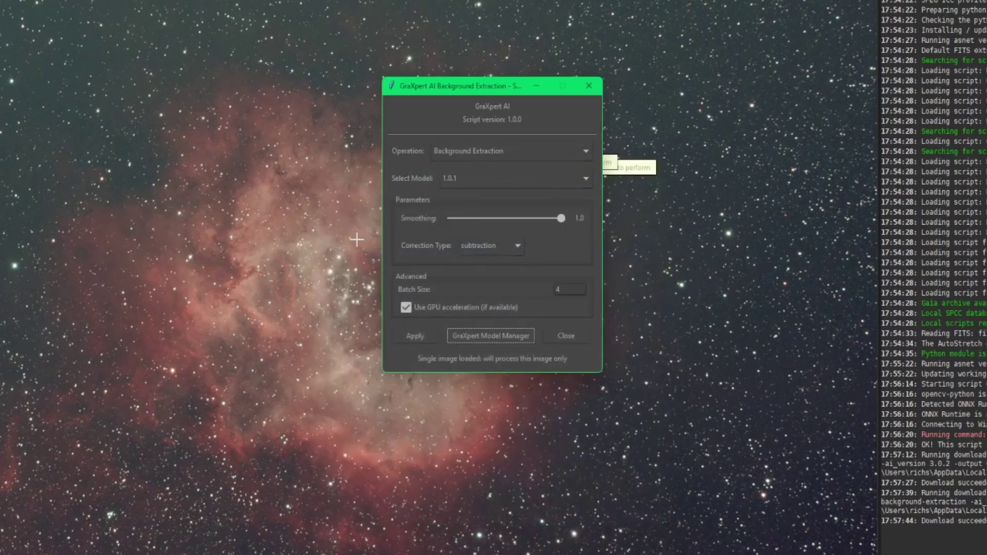
- Run GraXpert AI background extraction with model 1.0.1, smoothing 0.80 and subtraction correction
click(584, 178)
click(587, 178)
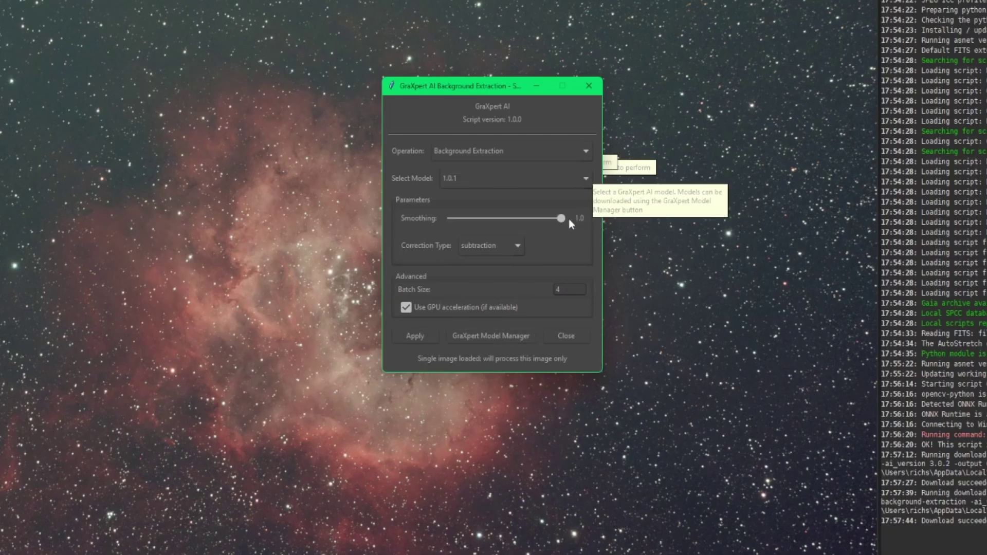
drag(560, 219, 539, 220)
click(519, 248)
click(519, 247)
click(418, 336)
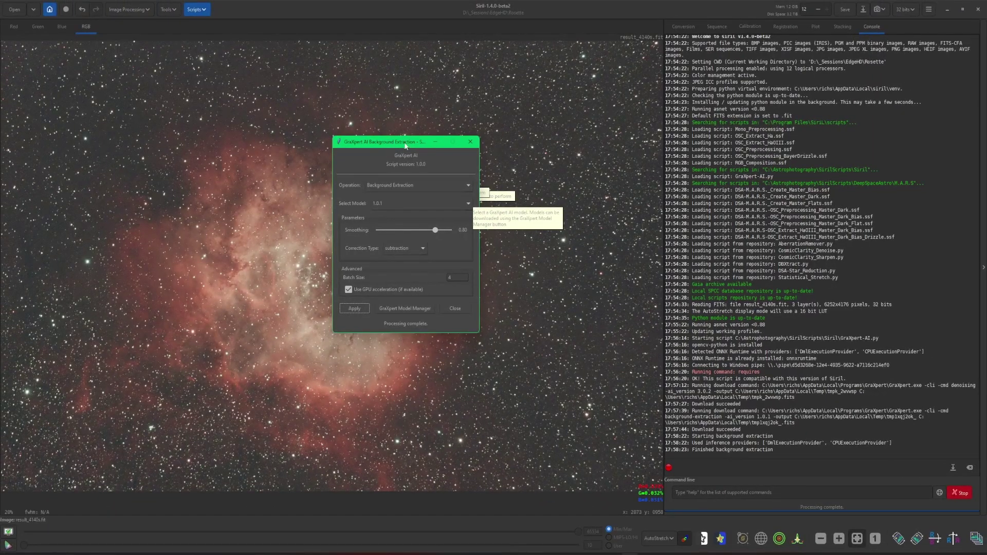
drag(492, 89, 619, 117)
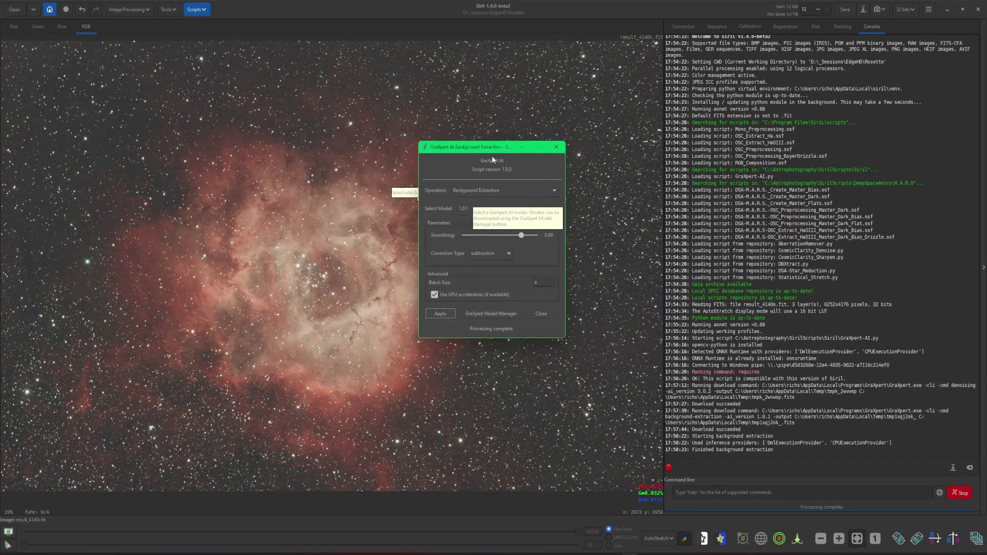
- Compare the image with and without background extraction, then run GraXpert denoising at strength 0.70
click(84, 10)
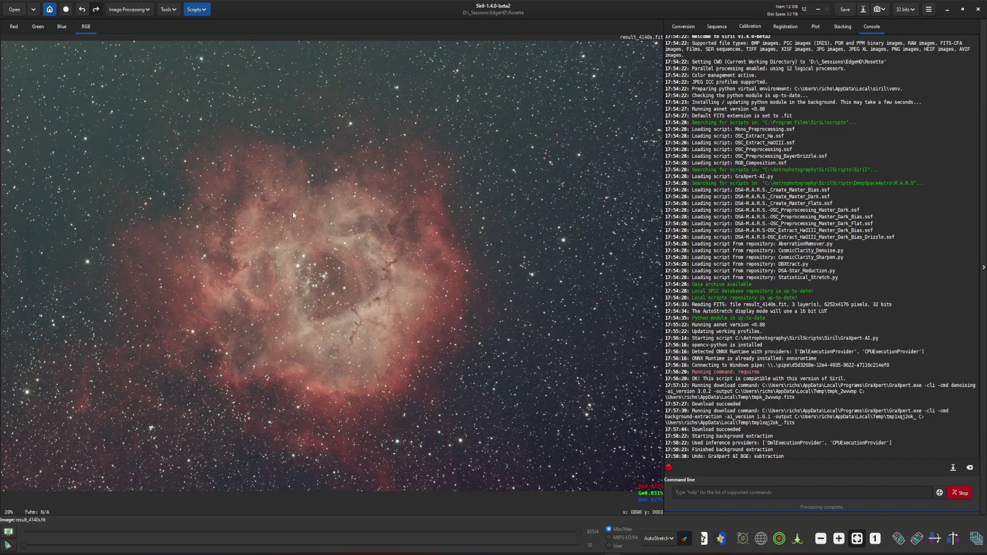
key(ctrl+shift+z)
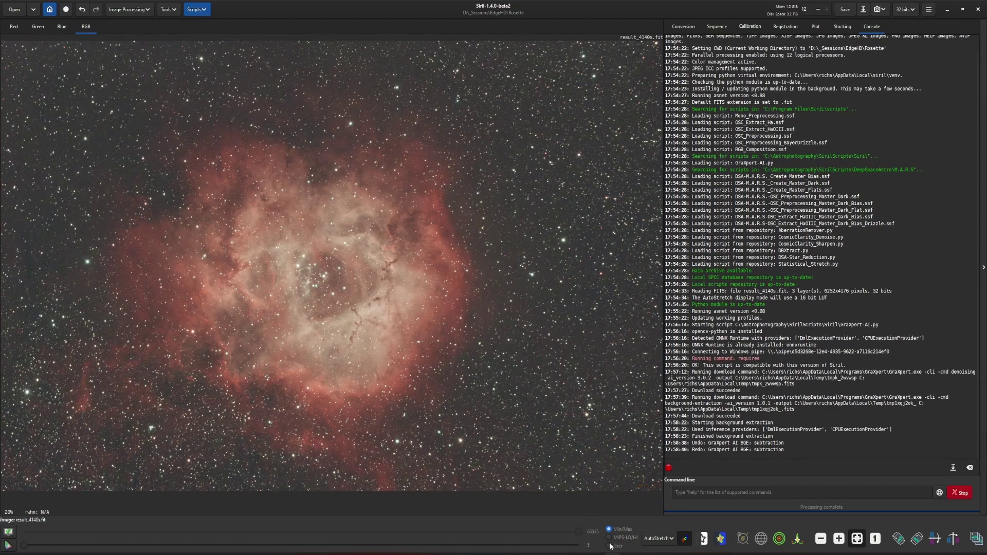
key(alt+Tab)
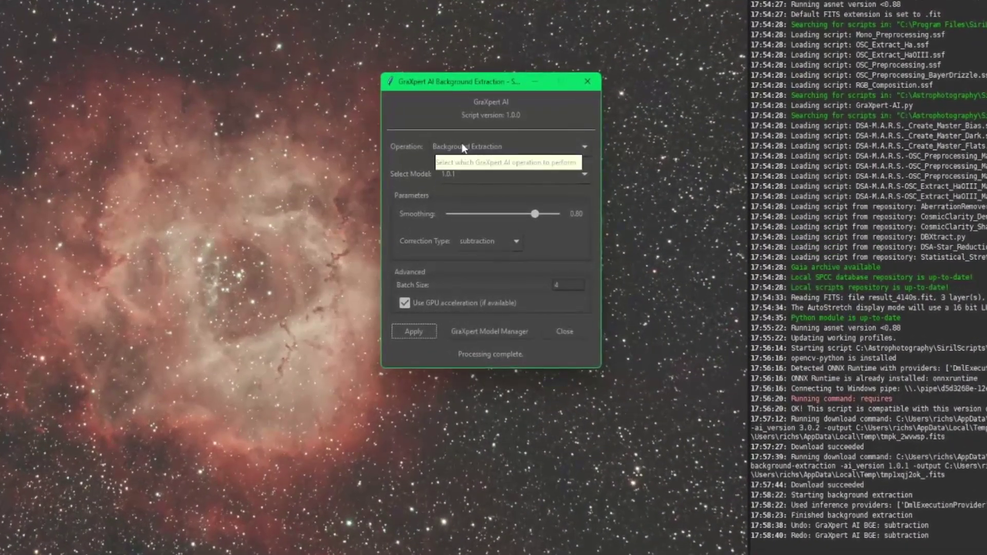
click(482, 194)
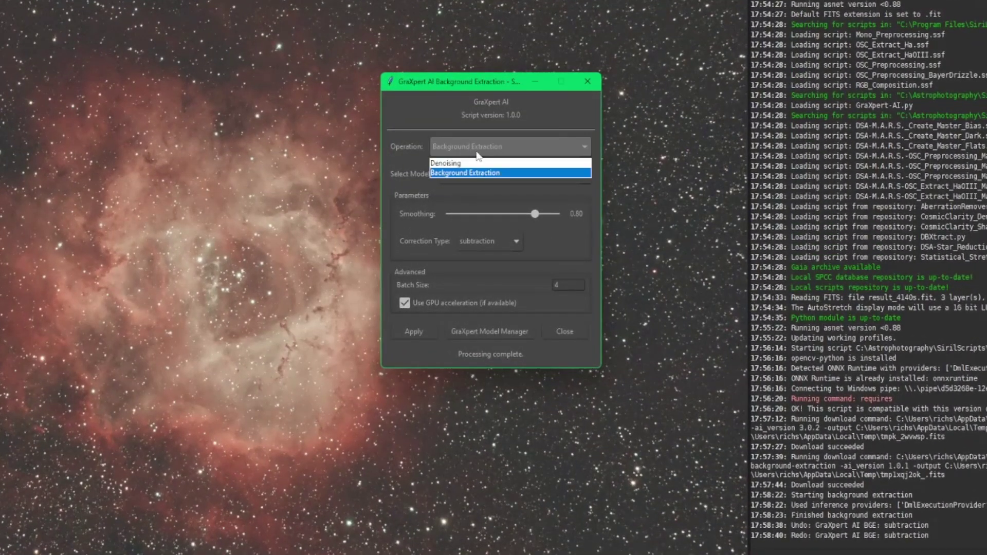
click(472, 162)
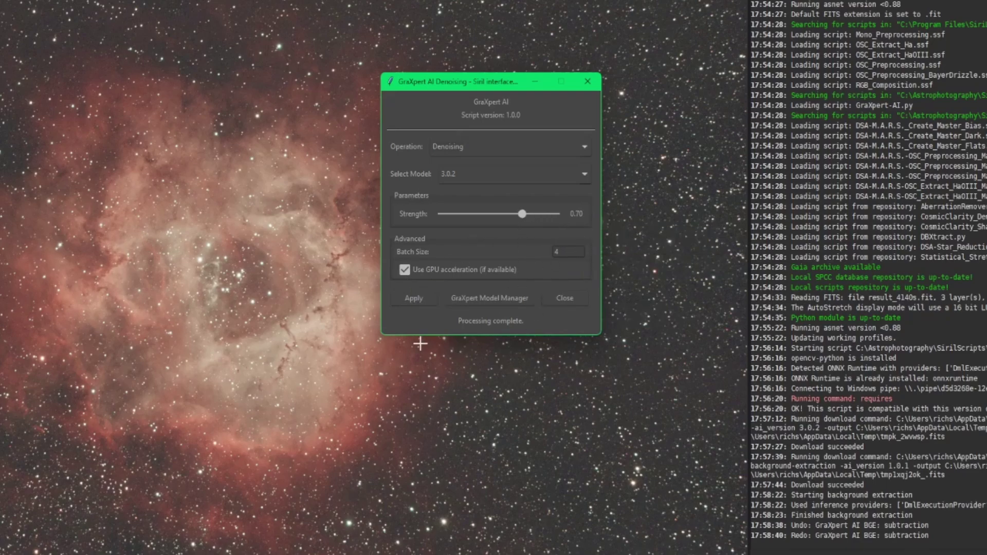
click(421, 301)
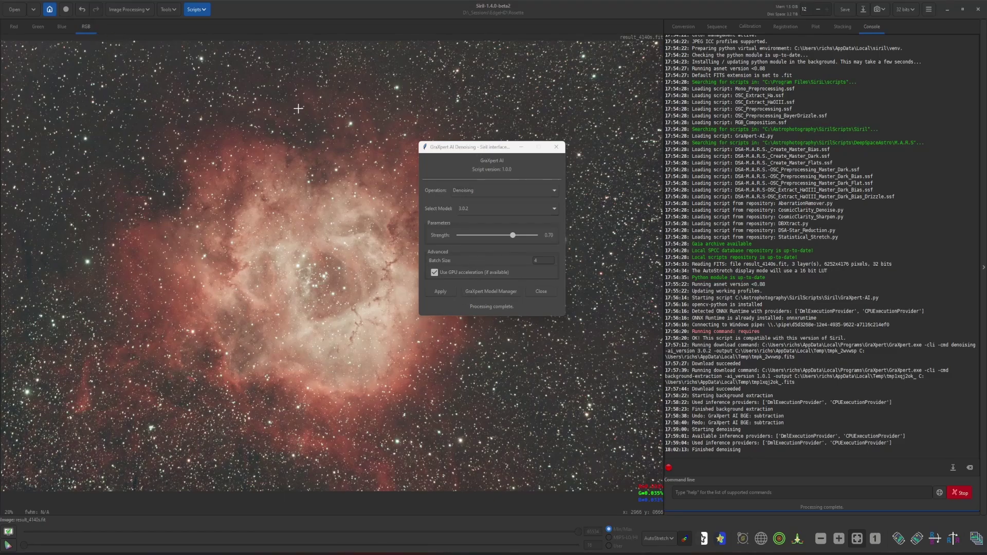
- Zoom into a dark star field and toggle the denoise off and on to compare, leaving it applied
drag(482, 152, 0, 154)
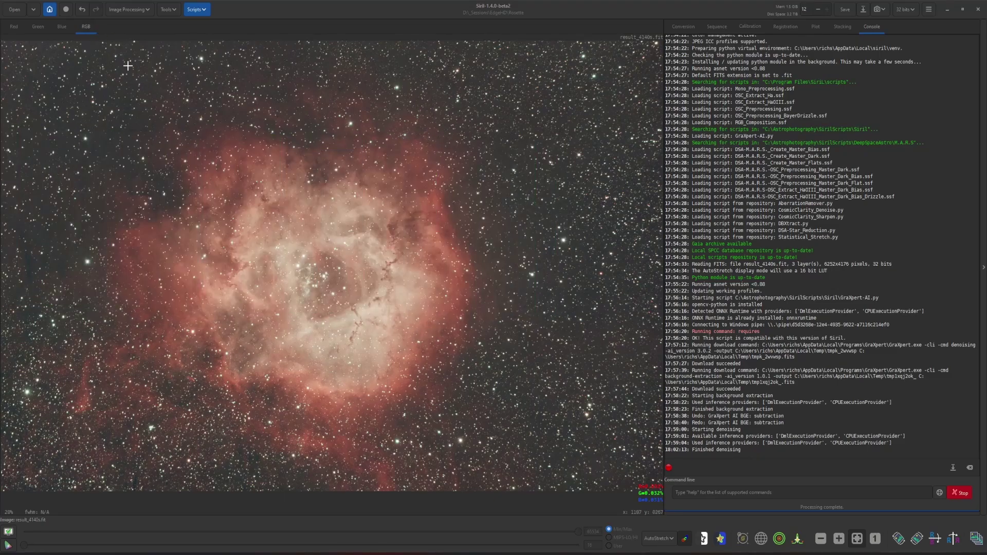
scroll(245, 193, up, 3)
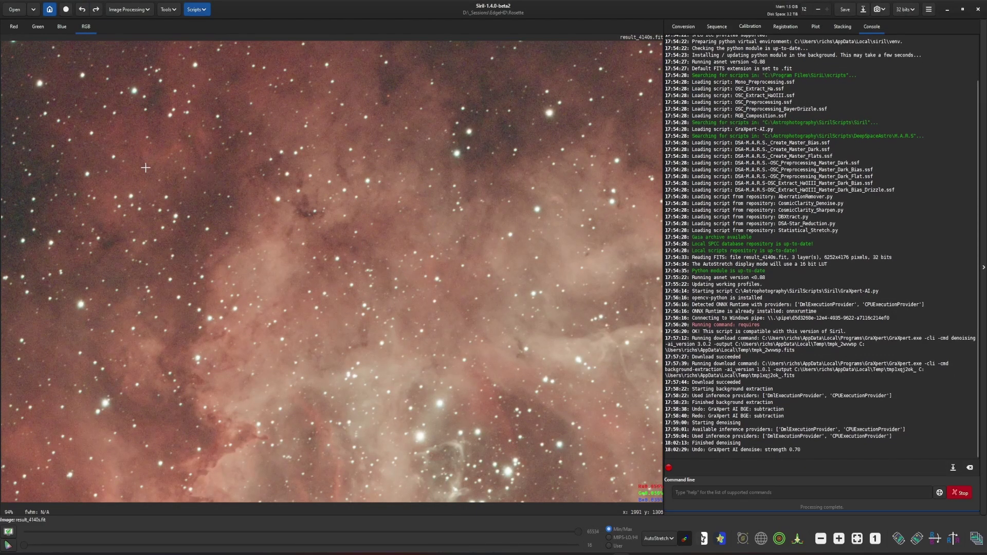
drag(146, 167, 374, 302)
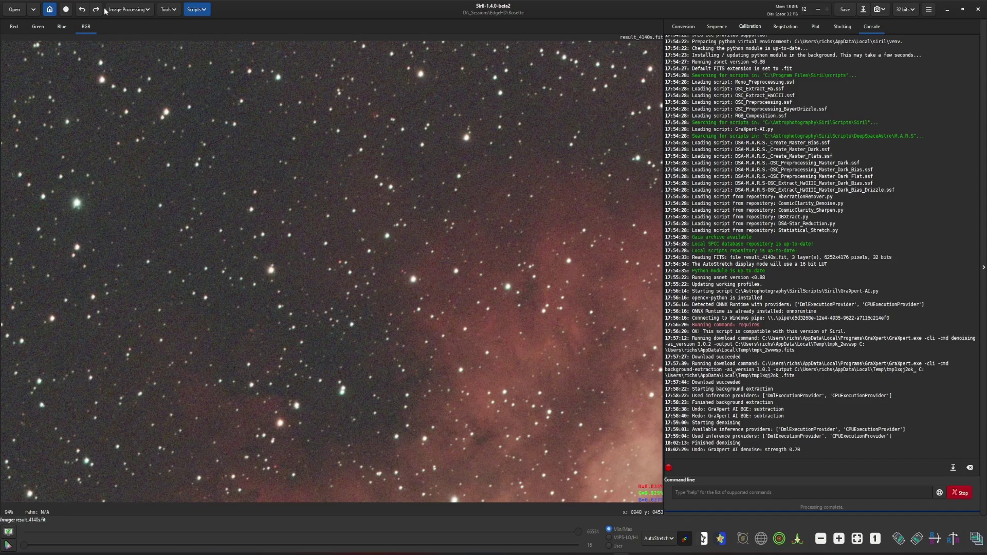
key(ctrl+shift+z)
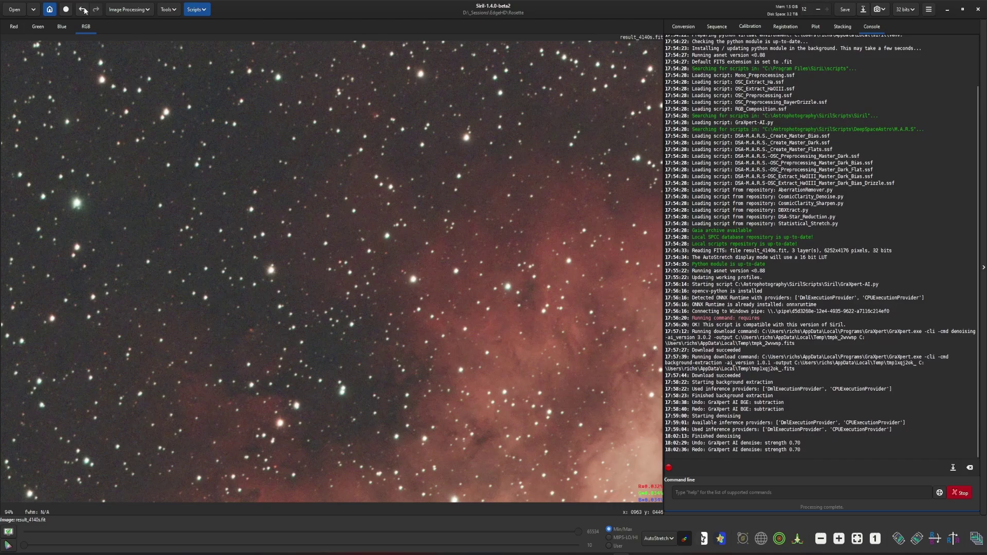
key(ctrl+z)
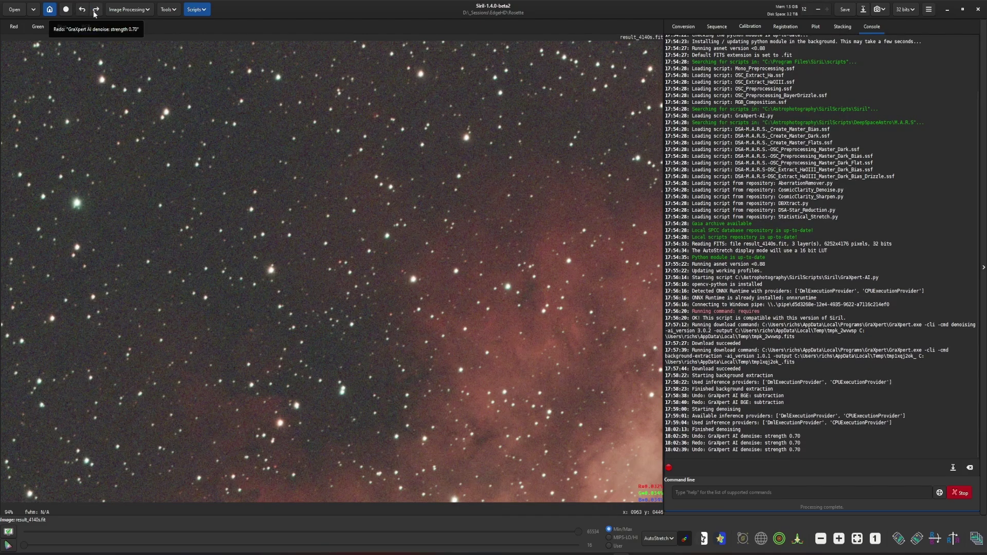
click(95, 9)
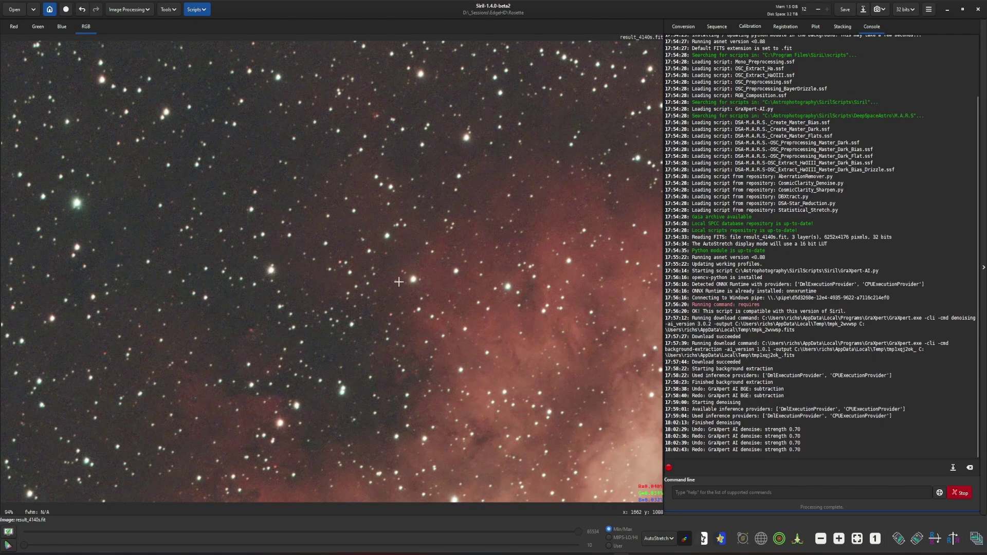